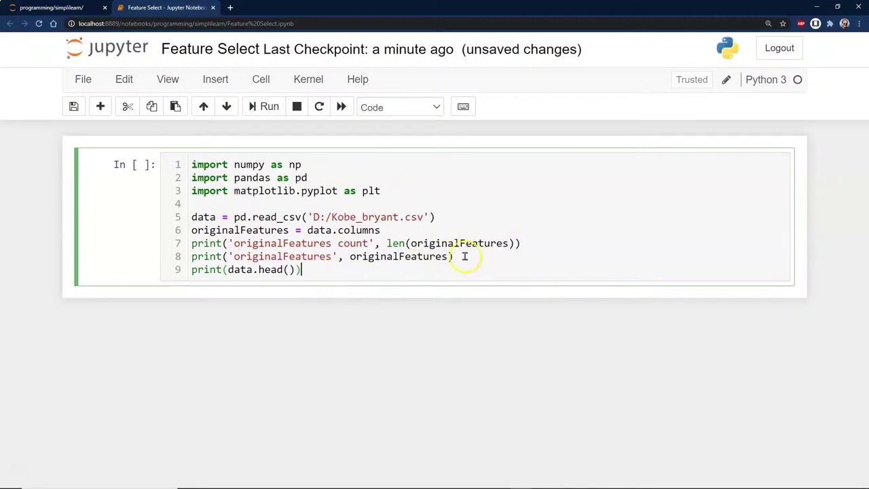
Run the cell that loads D:/Kobe_bryant.csv and check the printed original feature count
{"action": "left_click", "coordinate": [268, 108]}
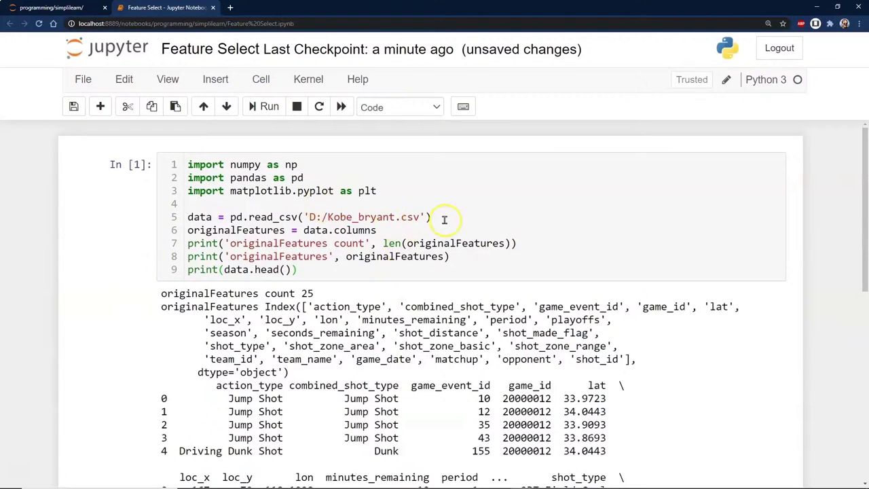
{"action": "scroll", "coordinate": [147, 330], "scroll_direction": "down", "scroll_amount": 1}
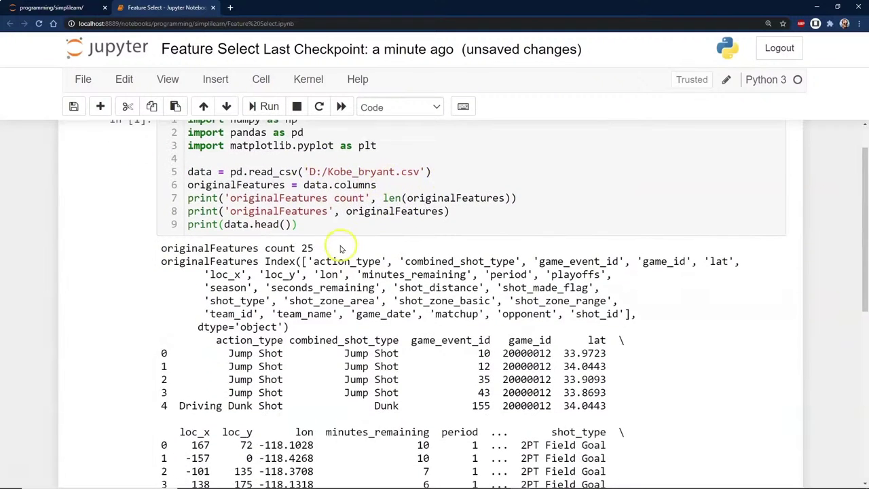
{"action": "left_click_drag", "start_coordinate": [315, 248], "coordinate": [167, 248]}
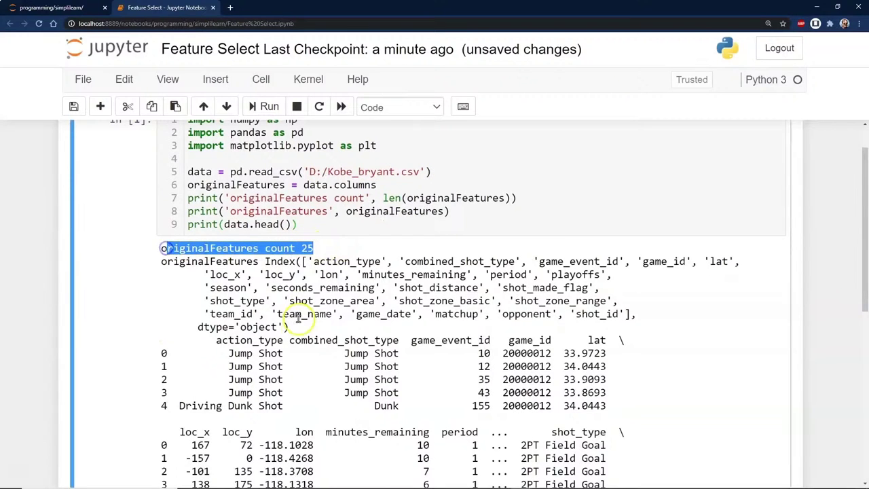
Examine the printed feature names, including team_name and game_date, and the first rows of the dataset
{"action": "scroll", "coordinate": [297, 320], "scroll_direction": "down", "scroll_amount": 2}
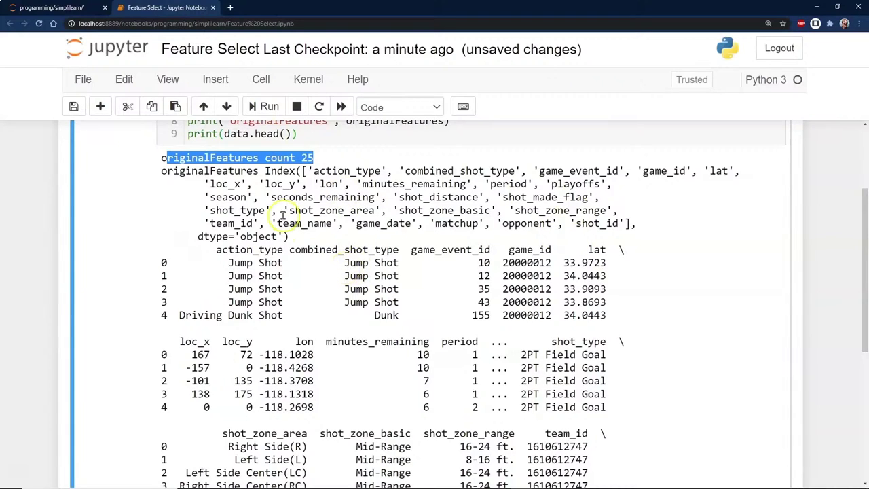
{"action": "scroll", "coordinate": [217, 301], "scroll_direction": "up", "scroll_amount": 1}
{"action": "scroll", "coordinate": [218, 301], "scroll_direction": "up", "scroll_amount": 1}
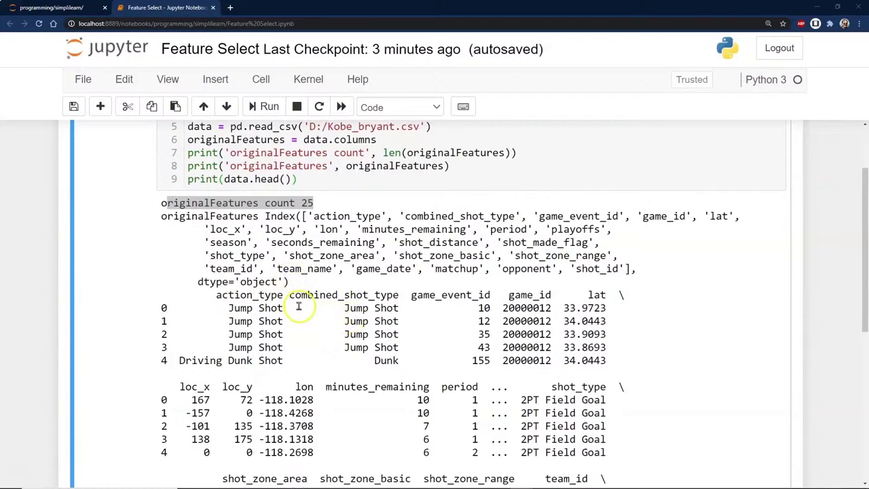
{"action": "scroll", "coordinate": [287, 314], "scroll_direction": "down", "scroll_amount": 1}
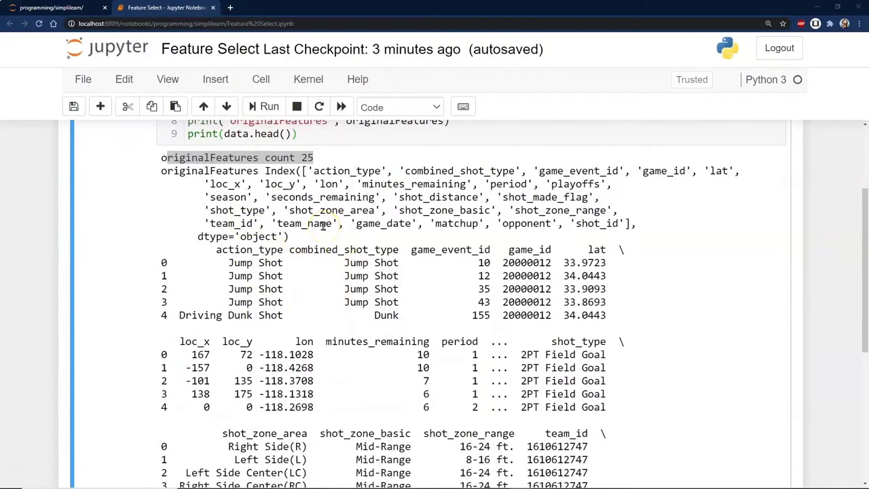
{"action": "left_click_drag", "start_coordinate": [334, 224], "coordinate": [275, 218]}
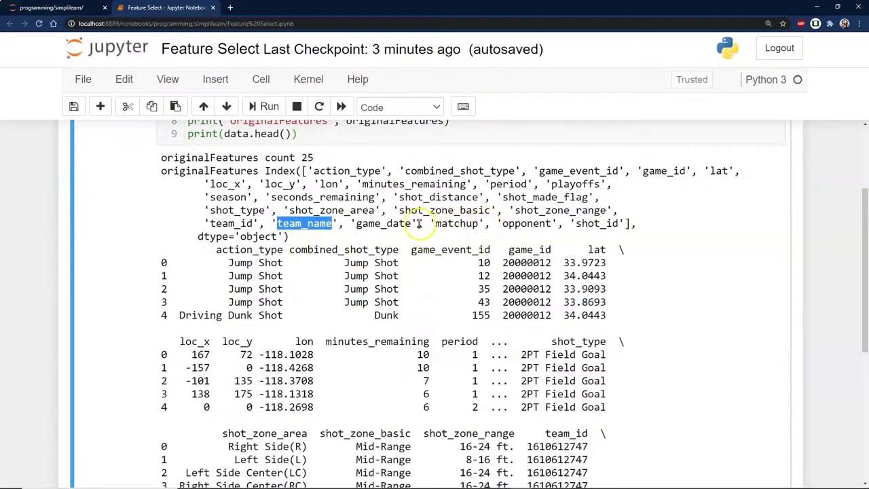
{"action": "left_click_drag", "start_coordinate": [413, 224], "coordinate": [351, 224]}
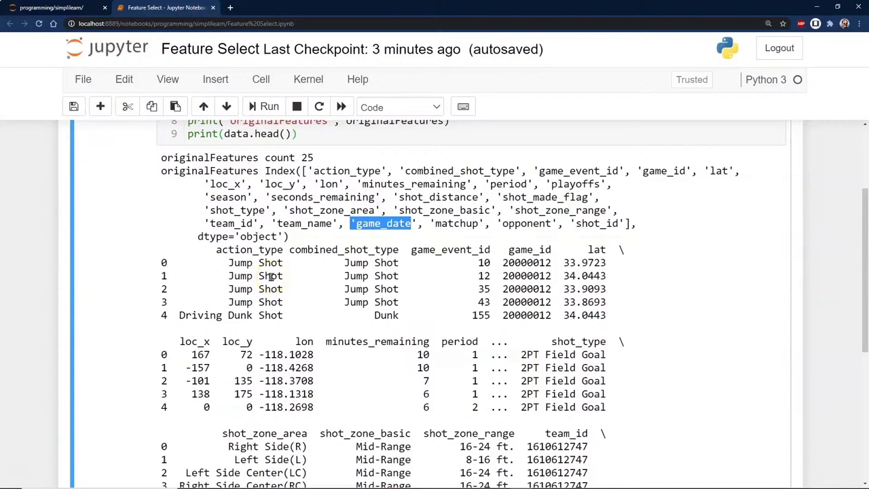
{"action": "scroll", "coordinate": [299, 326], "scroll_direction": "down", "scroll_amount": 3}
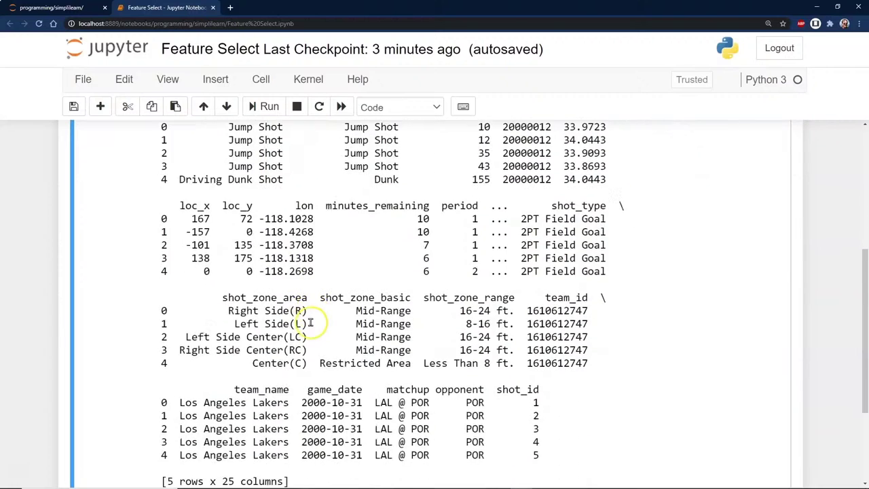
{"action": "scroll", "coordinate": [310, 322], "scroll_direction": "up", "scroll_amount": 4}
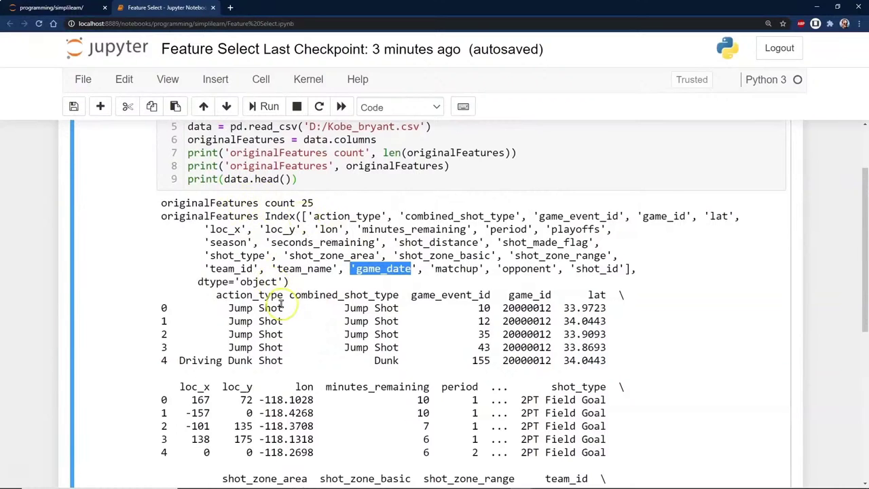
{"action": "scroll", "coordinate": [278, 304], "scroll_direction": "down", "scroll_amount": 2}
{"action": "scroll", "coordinate": [281, 304], "scroll_direction": "down", "scroll_amount": 5}
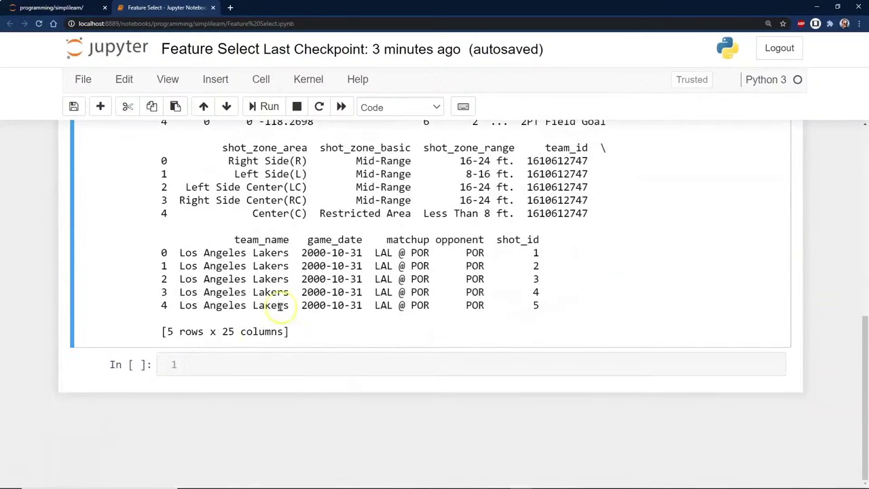
Paste and run code in the empty cell for 10 by 10 side-by-side scatter plots: loc_x/loc_y in blue, lon/lat in green, alpha 0.02
{"action": "left_click", "coordinate": [205, 366]}
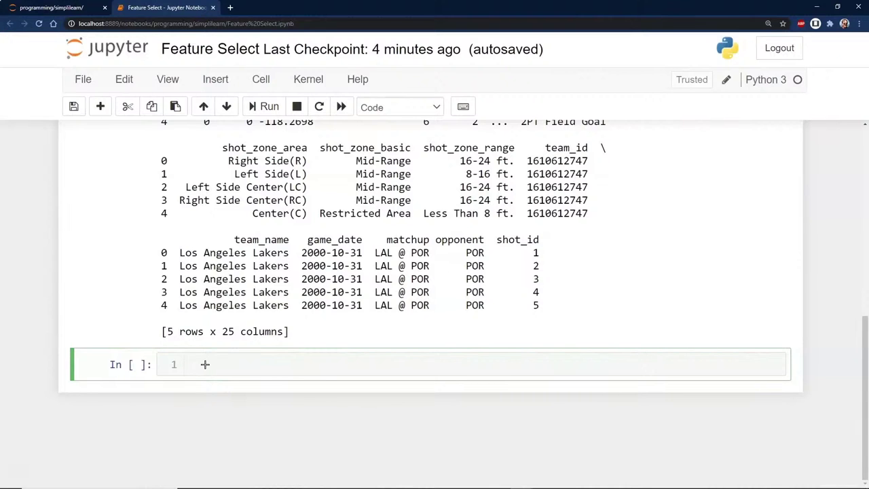
{"action": "scroll", "coordinate": [311, 398], "scroll_direction": "up", "scroll_amount": 5}
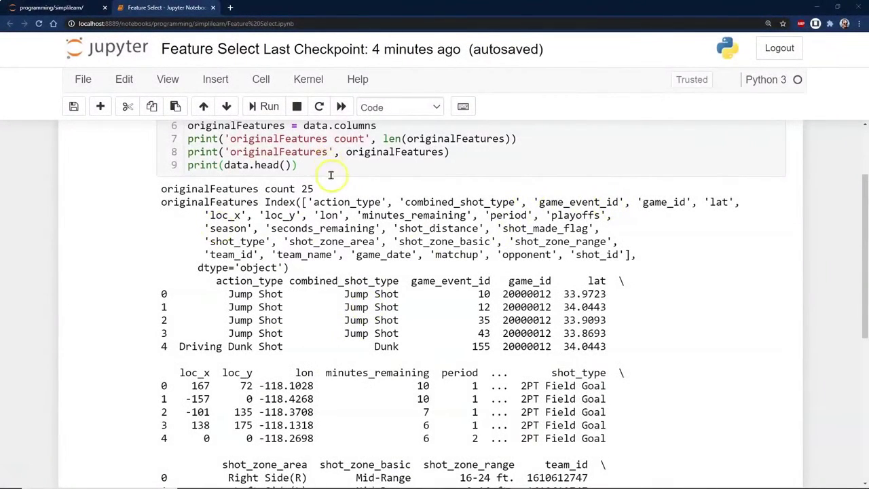
{"action": "scroll", "coordinate": [376, 370], "scroll_direction": "down", "scroll_amount": 5}
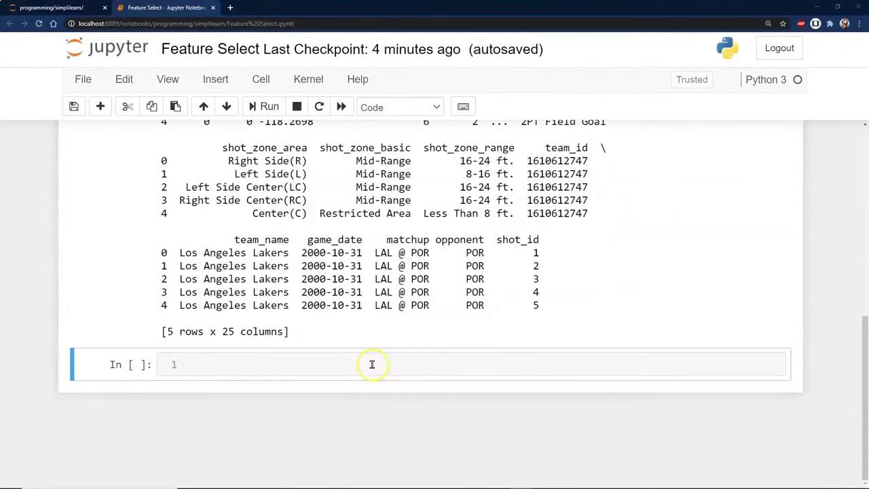
{"action": "left_click", "coordinate": [206, 364]}
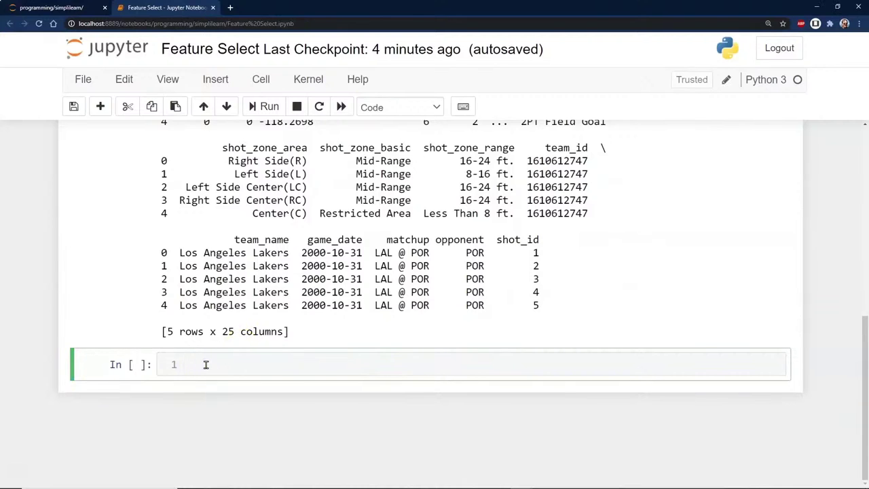
{"action": "key", "text": "ctrl+v"}
{"action": "scroll", "coordinate": [287, 405], "scroll_direction": "down", "scroll_amount": 2}
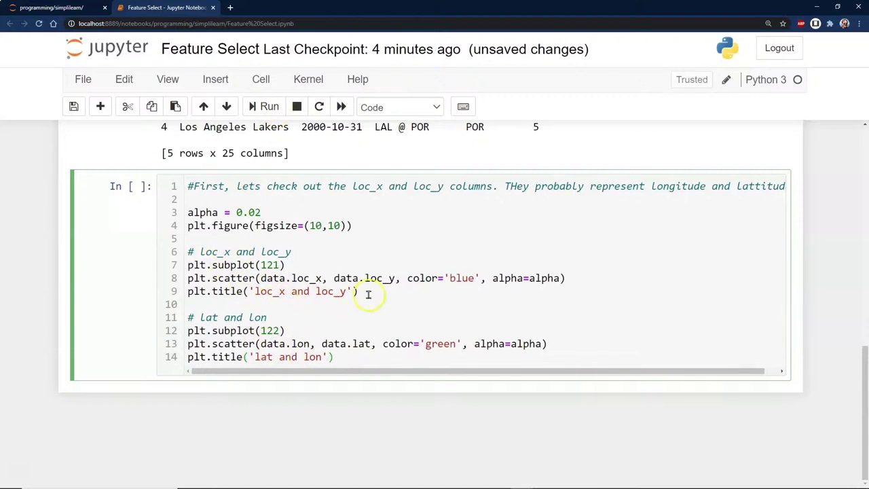
{"action": "left_click", "coordinate": [267, 114]}
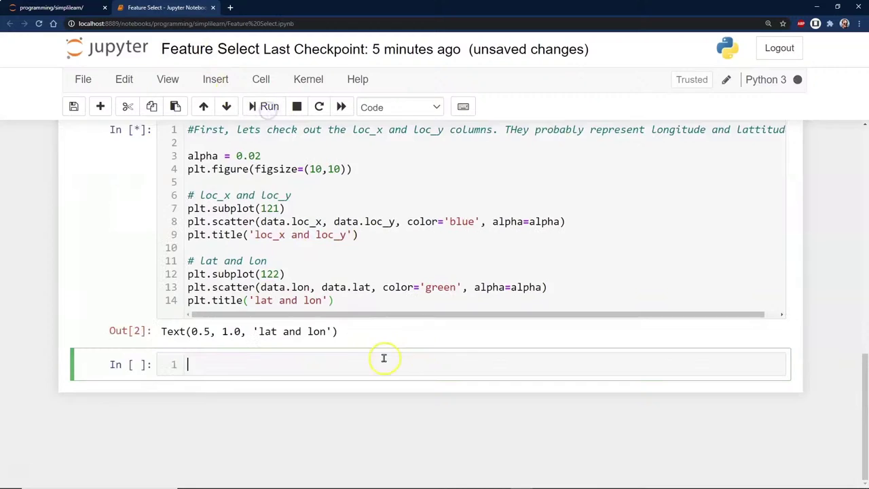
Examine the loc_x/loc_y and lat/lon scatter plots and compare their shapes with the plotting code
{"action": "scroll", "coordinate": [132, 309], "scroll_direction": "up", "scroll_amount": 2}
{"action": "scroll", "coordinate": [132, 309], "scroll_direction": "up", "scroll_amount": 2}
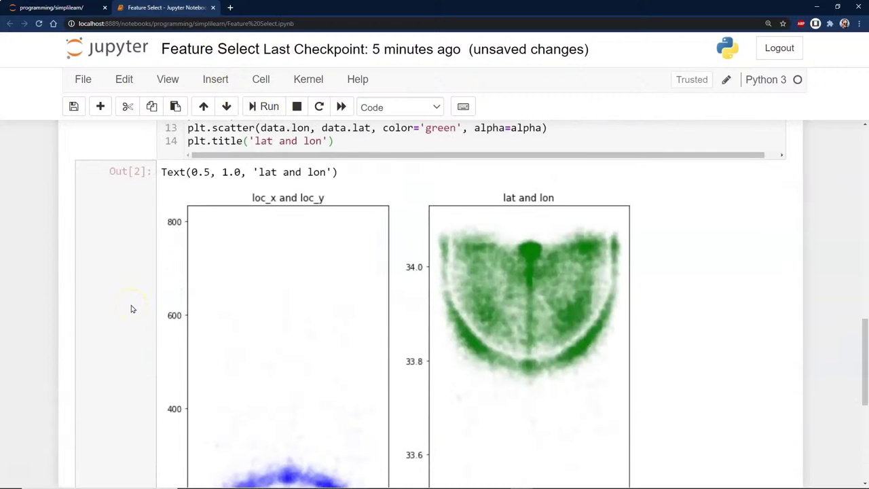
{"action": "scroll", "coordinate": [132, 309], "scroll_direction": "up", "scroll_amount": 2}
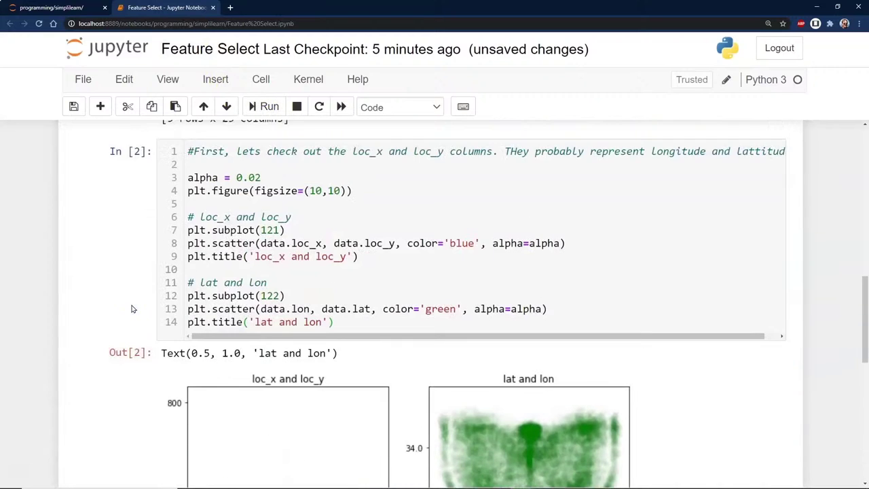
{"action": "scroll", "coordinate": [133, 307], "scroll_direction": "down", "scroll_amount": 3}
{"action": "scroll", "coordinate": [333, 334], "scroll_direction": "down", "scroll_amount": 3}
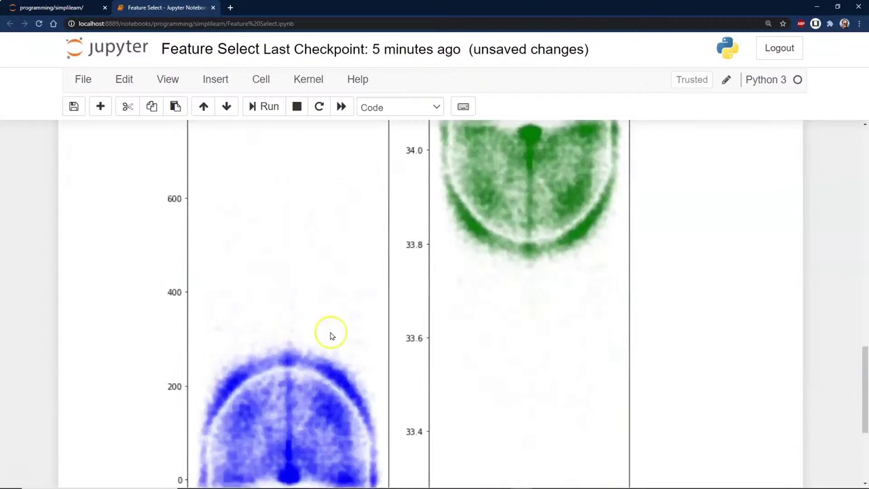
{"action": "scroll", "coordinate": [487, 380], "scroll_direction": "up", "scroll_amount": 1}
{"action": "scroll", "coordinate": [487, 379], "scroll_direction": "up", "scroll_amount": 1}
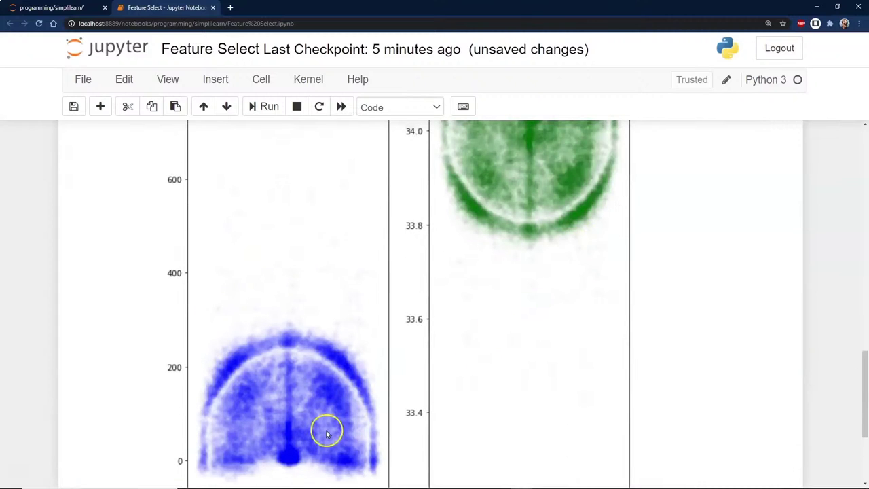
{"action": "scroll", "coordinate": [326, 429], "scroll_direction": "down", "scroll_amount": 1}
{"action": "scroll", "coordinate": [509, 374], "scroll_direction": "up", "scroll_amount": 3}
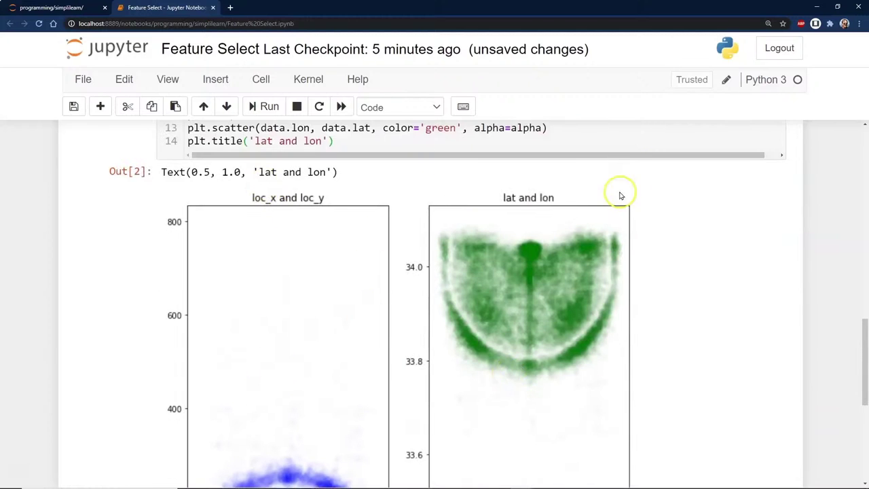
{"action": "scroll", "coordinate": [299, 332], "scroll_direction": "down", "scroll_amount": 1}
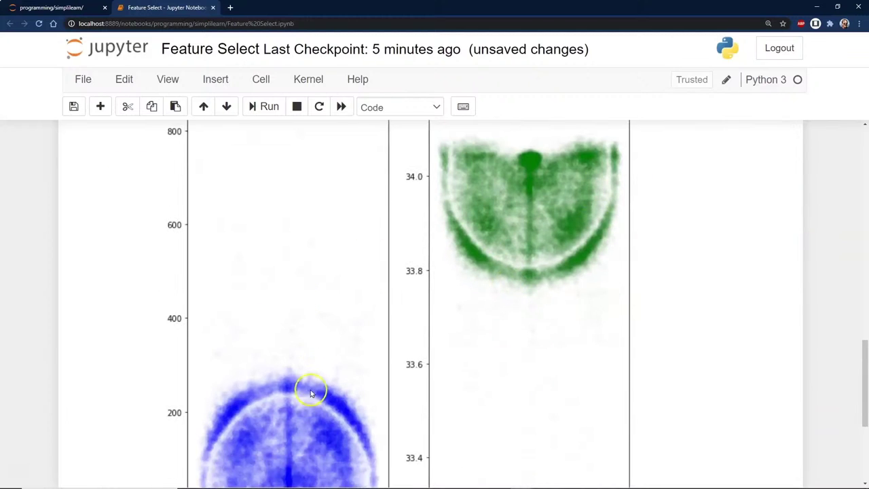
{"action": "scroll", "coordinate": [252, 411], "scroll_direction": "down", "scroll_amount": 1}
{"action": "scroll", "coordinate": [265, 406], "scroll_direction": "up", "scroll_amount": 5}
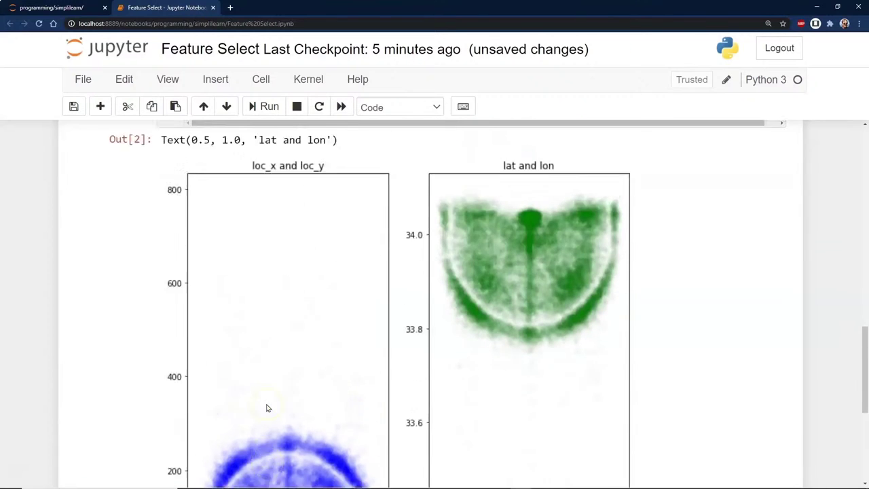
{"action": "scroll", "coordinate": [249, 470], "scroll_direction": "down", "scroll_amount": 7}
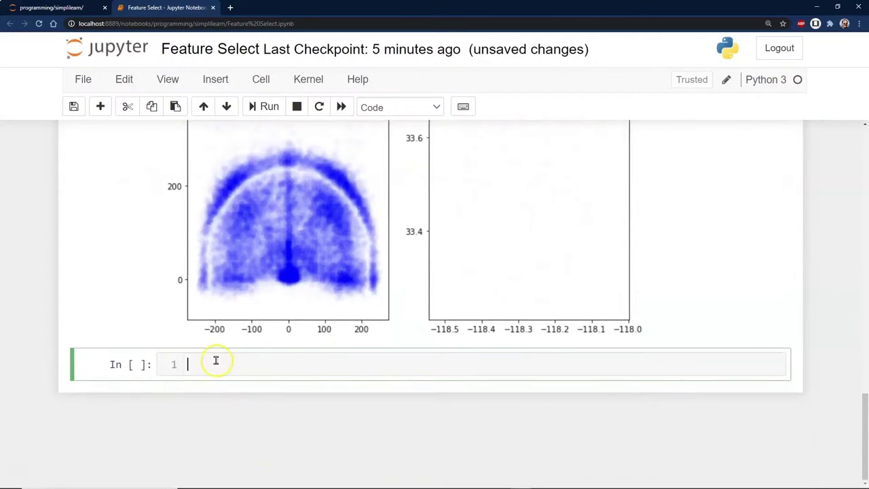
Add code in the empty cell computing data['dist'] and data['angle'] from loc_x and loc_y, with np.pi / 2 where loc_x is zero
{"action": "left_click", "coordinate": [206, 364]}
{"action": "scroll", "coordinate": [287, 396], "scroll_direction": "up", "scroll_amount": 4}
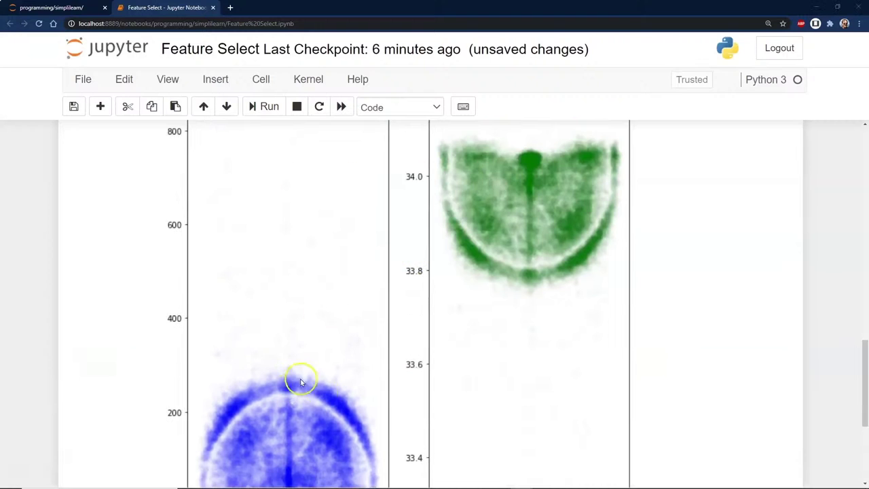
{"action": "scroll", "coordinate": [301, 382], "scroll_direction": "down", "scroll_amount": 4}
{"action": "left_click", "coordinate": [198, 364]}
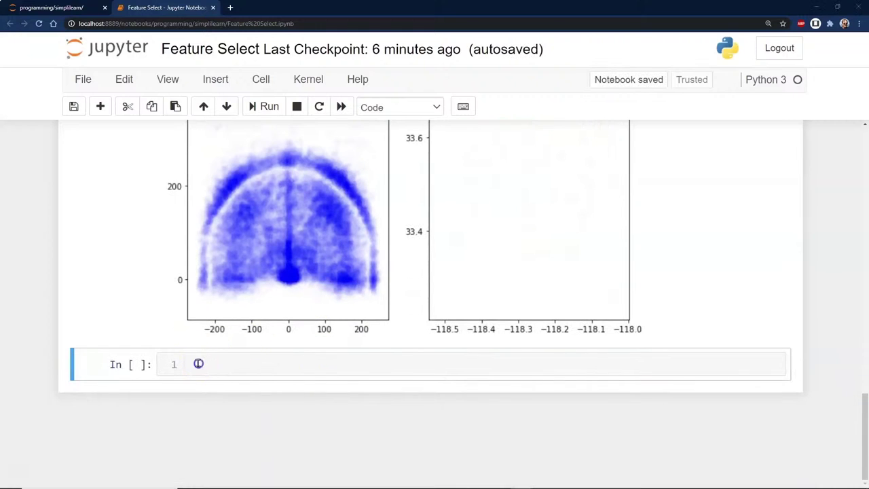
{"action": "scroll", "coordinate": [258, 387], "scroll_direction": "up", "scroll_amount": 3}
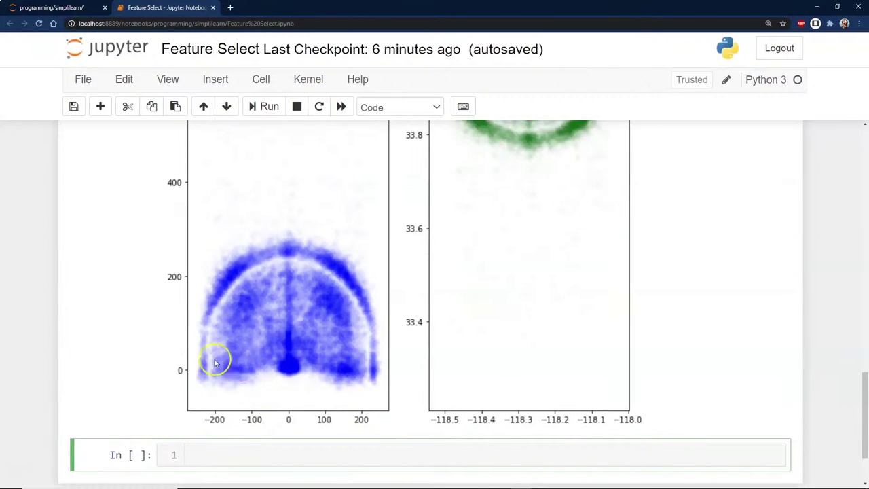
{"action": "scroll", "coordinate": [333, 389], "scroll_direction": "down", "scroll_amount": 3}
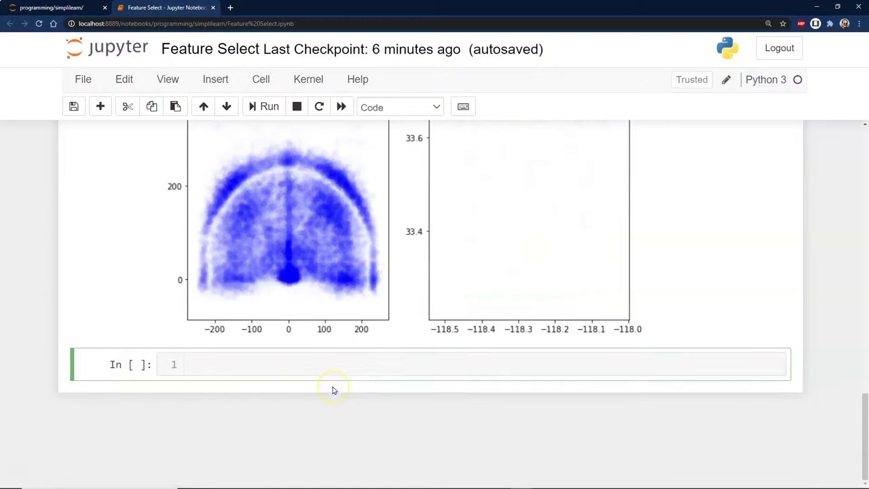
{"action": "type", "text": "#we get the shape of a basketball court. The top and botton 'D' #Lets change them into polar cordinates for better analysis data['dist'] = np.sqrt(data['loc_x']**2 + data['loc_y']**2)  loc_x_zero = data['loc_x'] == 0 data['angle'] = np.array([0]*len(data)) data['angle'][~loc_x_zero] = np.arctan(data['loc_y'][~loc_x_zero] / data['loc_x'][~loc_x_zero]) data['angle'][loc_x_zero] = np.pi / 2 #with these new columns, we don not need the old lat and long columns"}
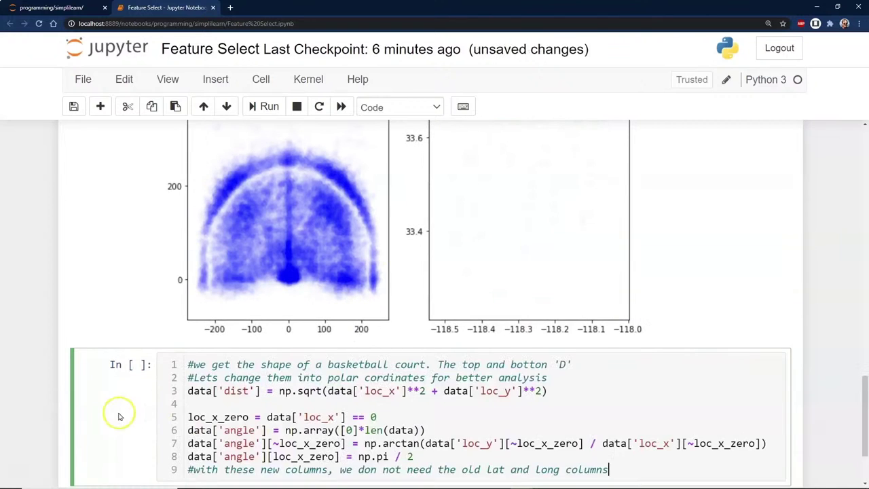
Review the polar coordinate code against the court plot and run the cell
{"action": "scroll", "coordinate": [120, 413], "scroll_direction": "down", "scroll_amount": 3}
{"action": "scroll", "coordinate": [124, 413], "scroll_direction": "up", "scroll_amount": 3}
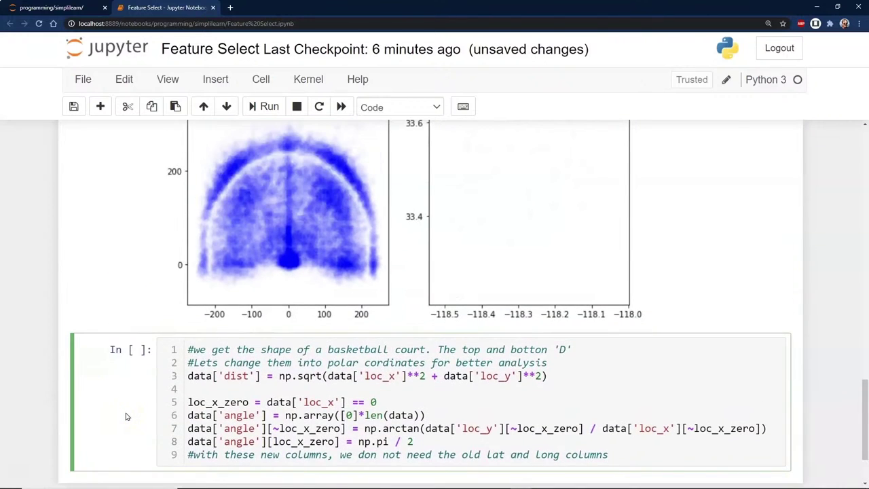
{"action": "scroll", "coordinate": [125, 416], "scroll_direction": "up", "scroll_amount": 1}
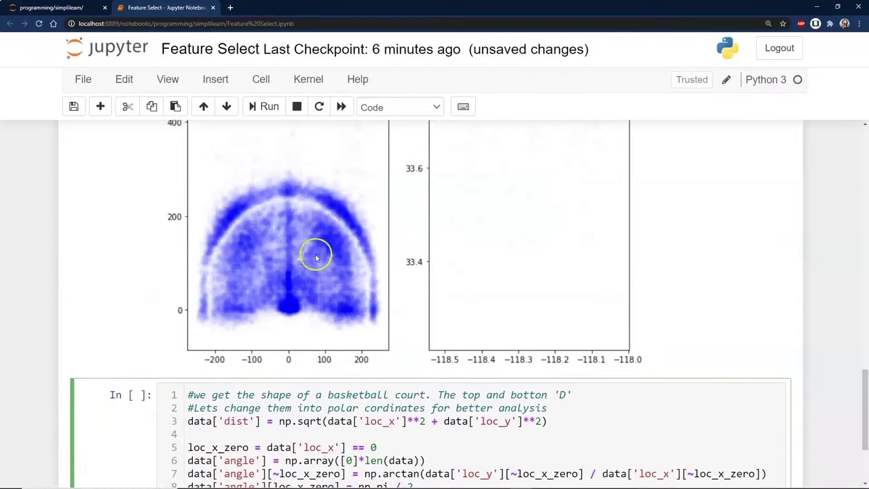
{"action": "scroll", "coordinate": [123, 393], "scroll_direction": "down", "scroll_amount": 1}
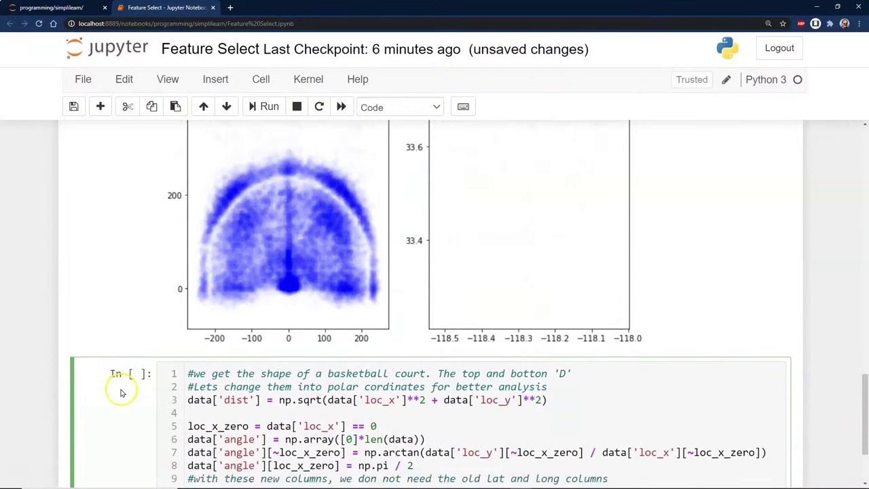
{"action": "scroll", "coordinate": [121, 393], "scroll_direction": "down", "scroll_amount": 3}
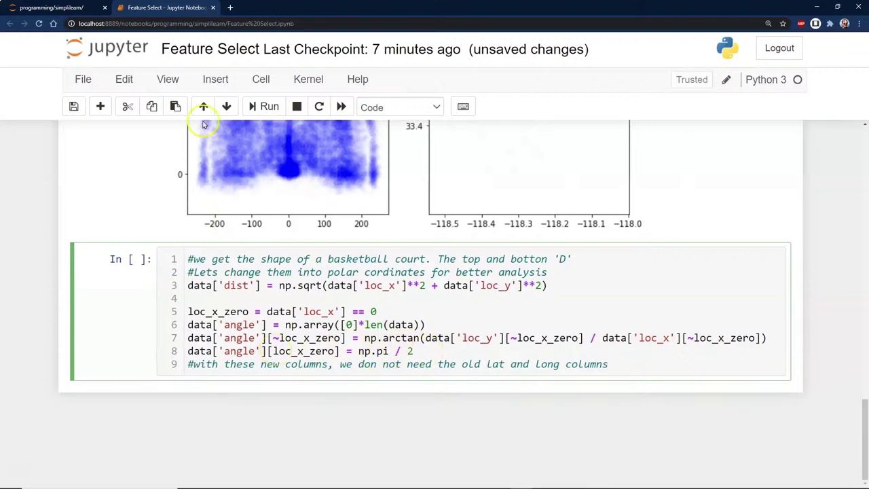
{"action": "left_click", "coordinate": [269, 106]}
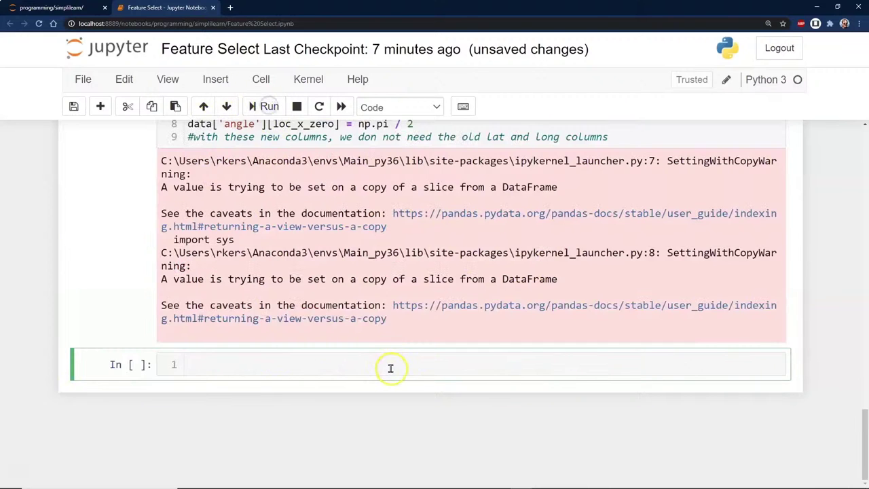
Reread the polar coordinate code for the dist and angle columns against the court plot and the cell's warning output
{"action": "scroll", "coordinate": [373, 369], "scroll_direction": "up", "scroll_amount": 5}
{"action": "scroll", "coordinate": [360, 388], "scroll_direction": "down", "scroll_amount": 2}
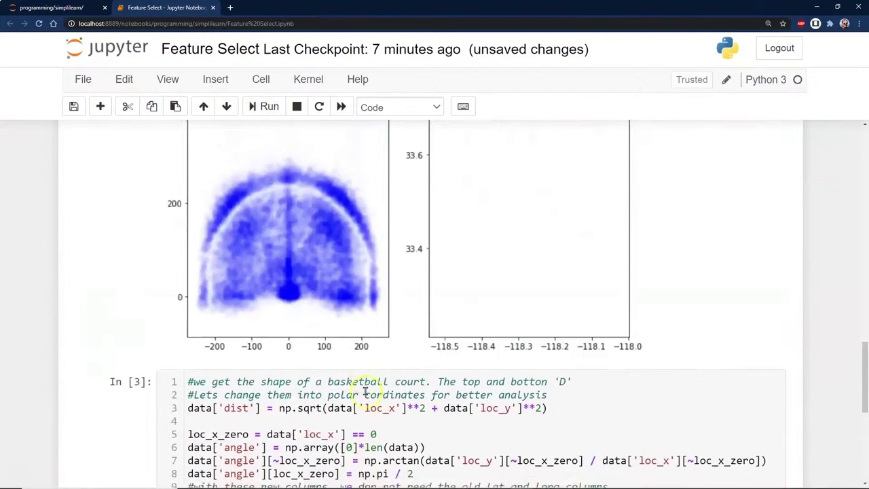
{"action": "scroll", "coordinate": [516, 394], "scroll_direction": "up", "scroll_amount": 1}
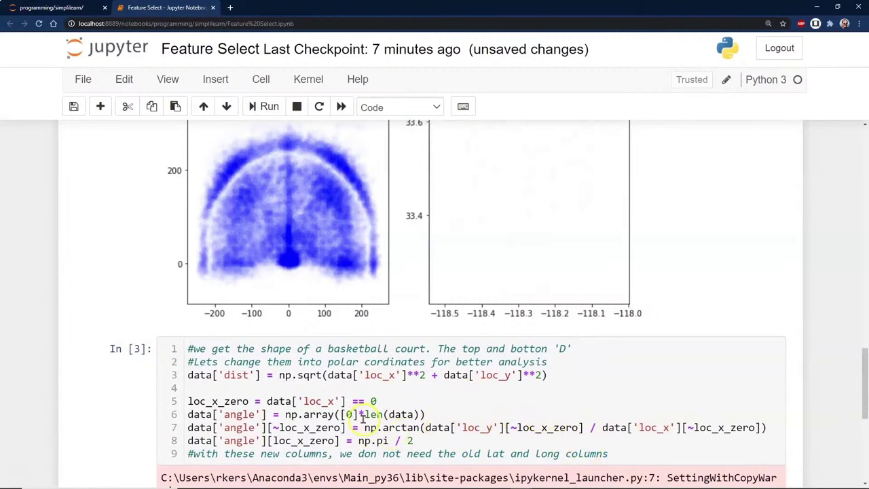
{"action": "scroll", "coordinate": [363, 419], "scroll_direction": "down", "scroll_amount": 2}
{"action": "key", "text": "shift+Return"}
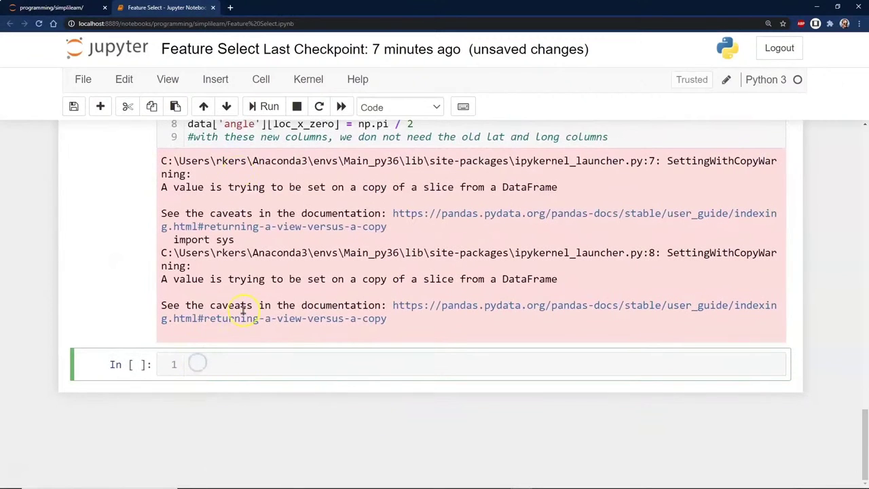
{"action": "scroll", "coordinate": [317, 380], "scroll_direction": "up", "scroll_amount": 6}
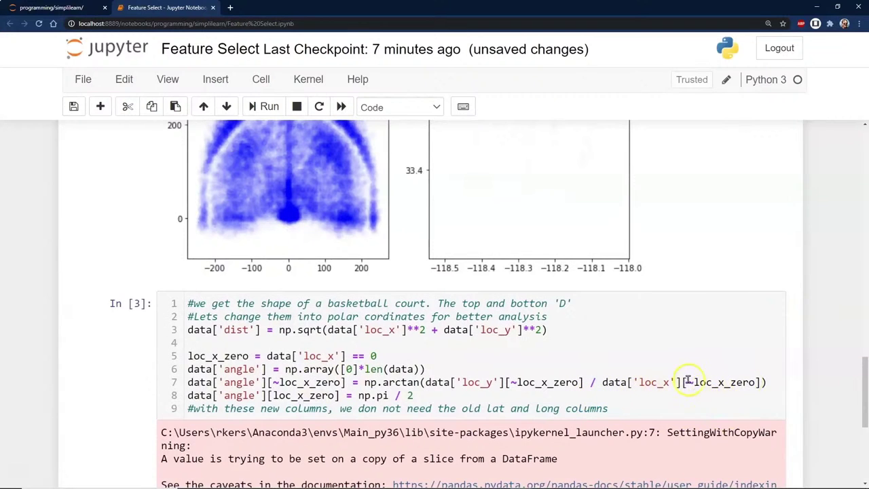
{"action": "left_click", "coordinate": [629, 382]}
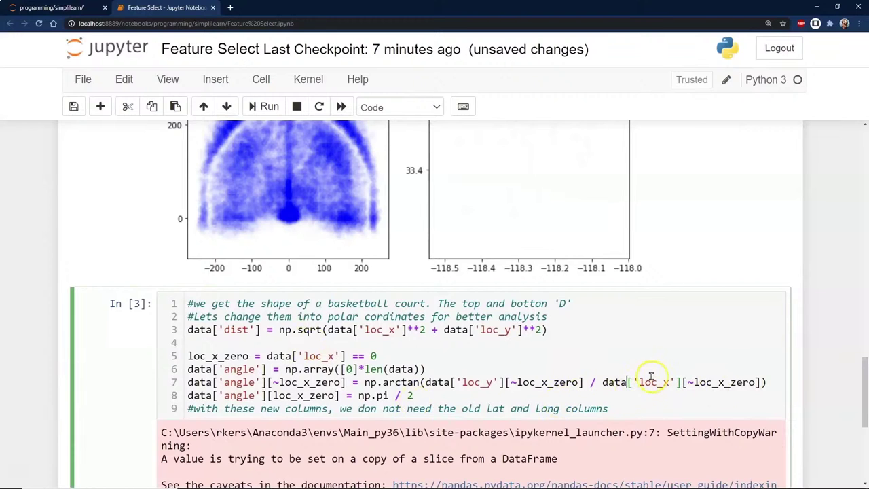
{"action": "key", "text": "shift+Return"}
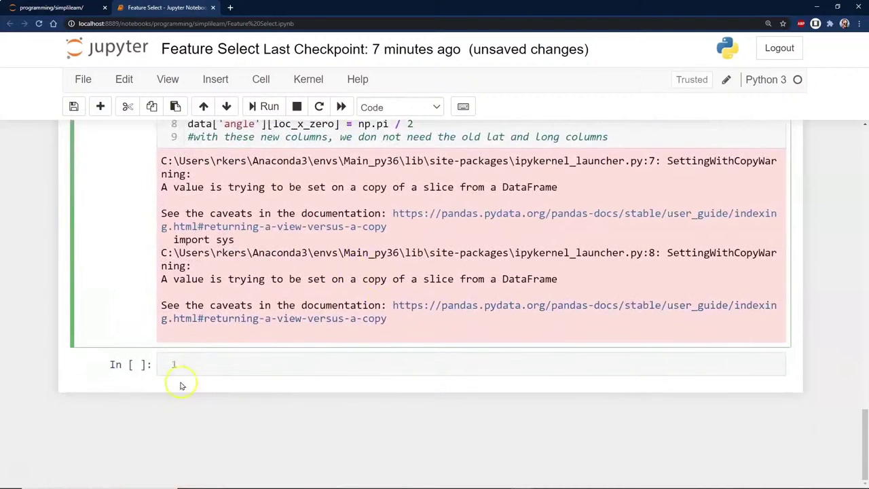
{"action": "left_click", "coordinate": [206, 360]}
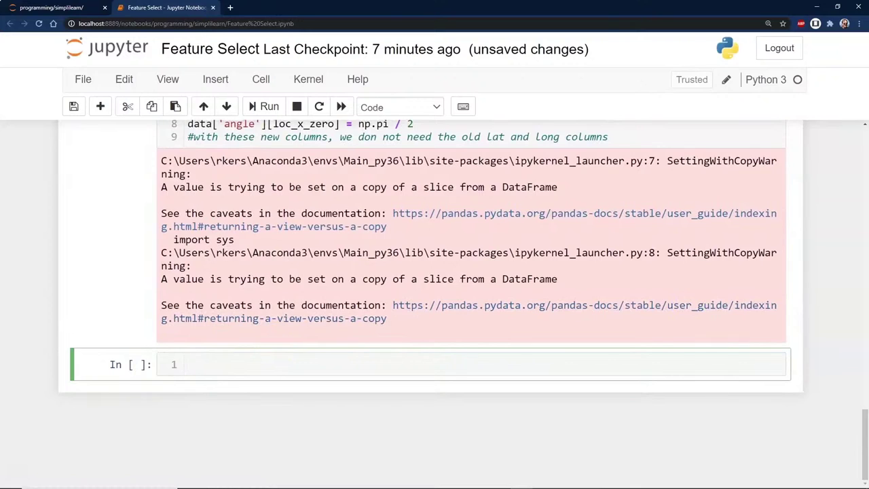
{"action": "key", "text": "Escape"}
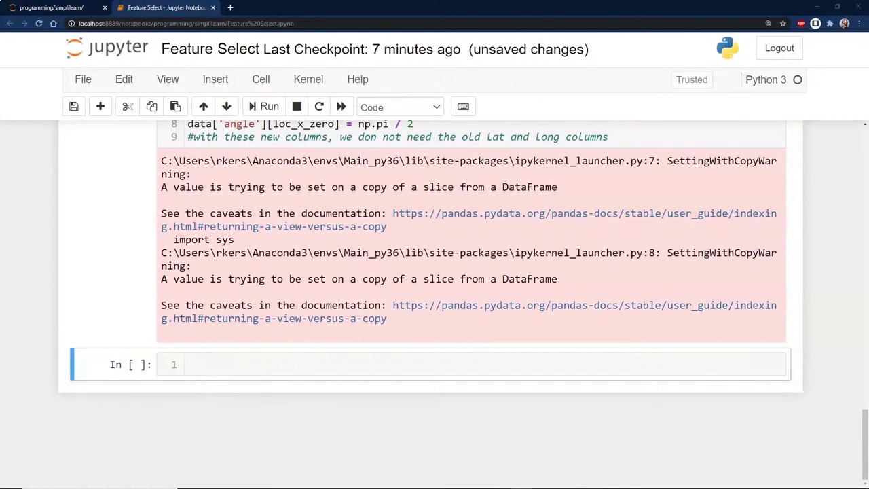
Examine the original feature list and the first data rows for the minutes_remaining and seconds_remaining columns
{"action": "scroll", "coordinate": [365, 238], "scroll_direction": "up", "scroll_amount": 10}
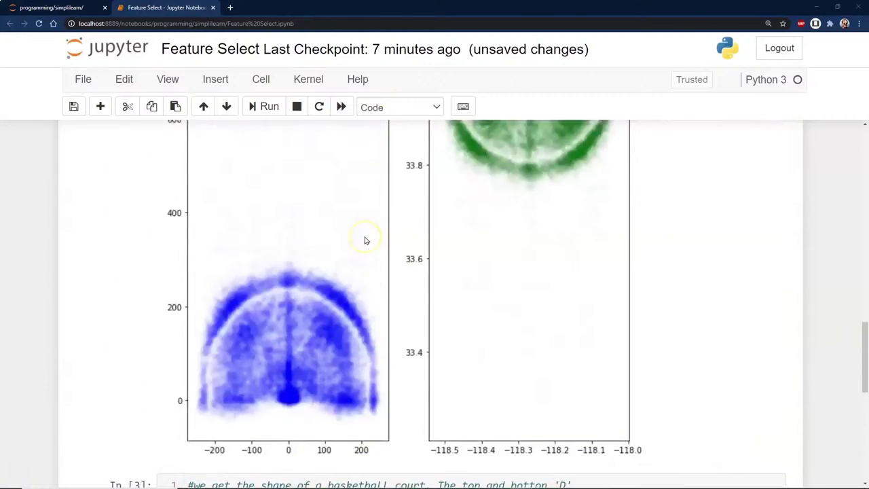
{"action": "scroll", "coordinate": [364, 239], "scroll_direction": "up", "scroll_amount": 10}
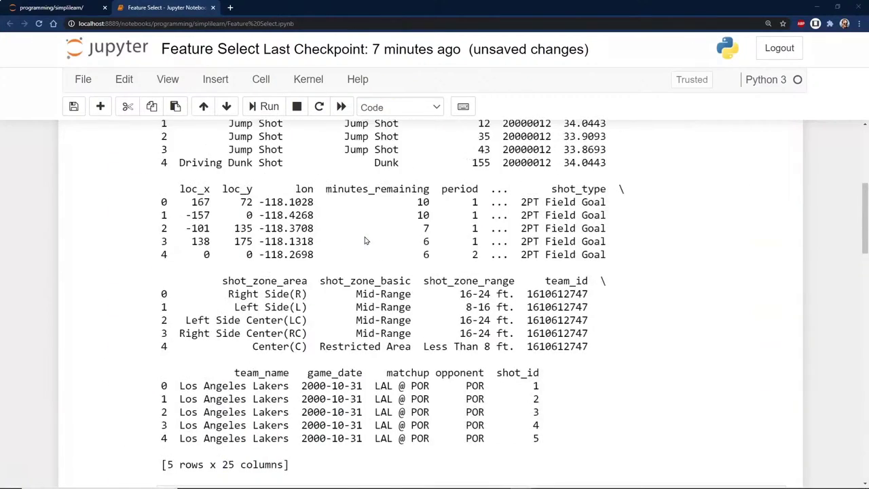
{"action": "scroll", "coordinate": [395, 275], "scroll_direction": "up", "scroll_amount": 3}
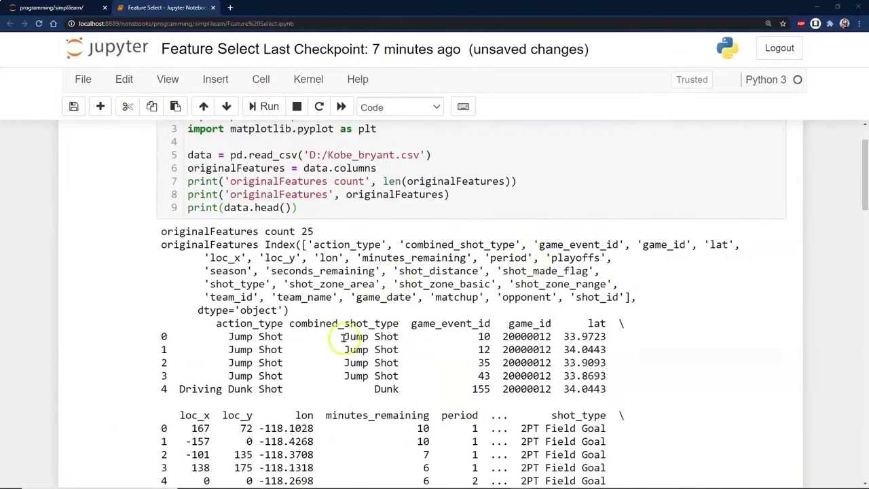
{"action": "scroll", "coordinate": [289, 345], "scroll_direction": "down", "scroll_amount": 3}
{"action": "mouse_move", "coordinate": [343, 310]}
{"action": "left_mouse_down"}
{"action": "mouse_move", "coordinate": [314, 343]}
{"action": "mouse_move", "coordinate": [438, 332]}
{"action": "mouse_move", "coordinate": [353, 310]}
{"action": "left_mouse_up"}
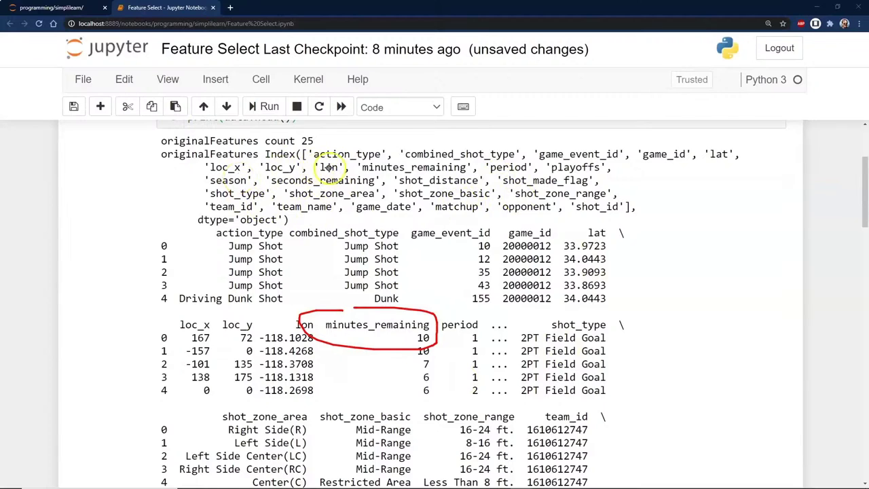
{"action": "mouse_move", "coordinate": [384, 175]}
{"action": "left_mouse_down"}
{"action": "mouse_move", "coordinate": [275, 178]}
{"action": "mouse_move", "coordinate": [356, 193]}
{"action": "mouse_move", "coordinate": [394, 182]}
{"action": "mouse_move", "coordinate": [393, 158]}
{"action": "mouse_move", "coordinate": [339, 173]}
{"action": "mouse_move", "coordinate": [477, 163]}
{"action": "mouse_move", "coordinate": [377, 153]}
{"action": "left_mouse_up"}
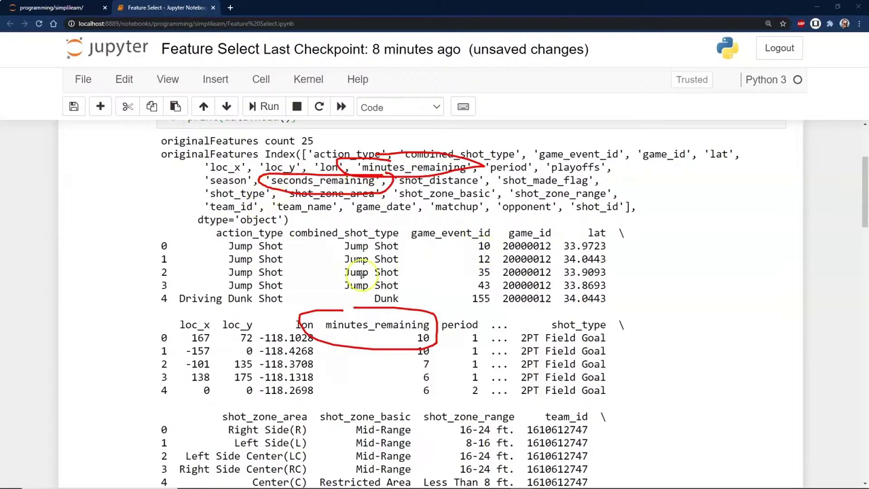
{"action": "key", "text": "Escape"}
{"action": "scroll", "coordinate": [369, 291], "scroll_direction": "down", "scroll_amount": 1}
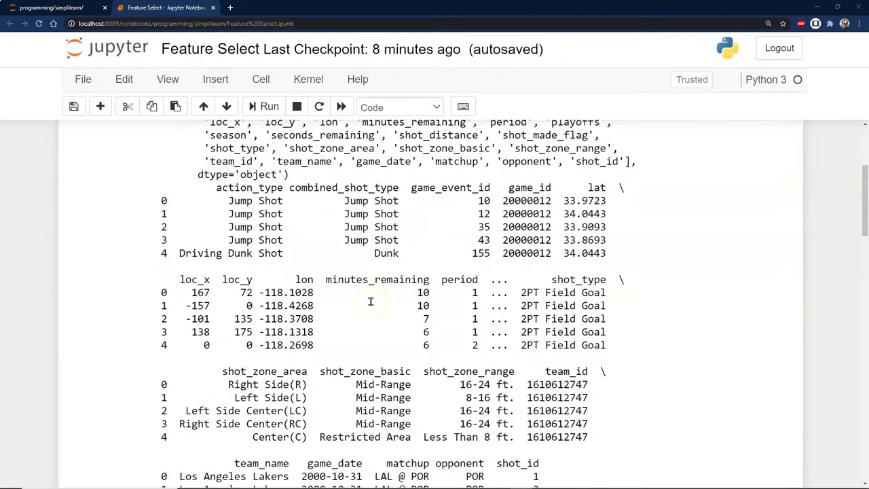
{"action": "scroll", "coordinate": [371, 301], "scroll_direction": "down", "scroll_amount": 3}
{"action": "scroll", "coordinate": [371, 301], "scroll_direction": "up", "scroll_amount": 2}
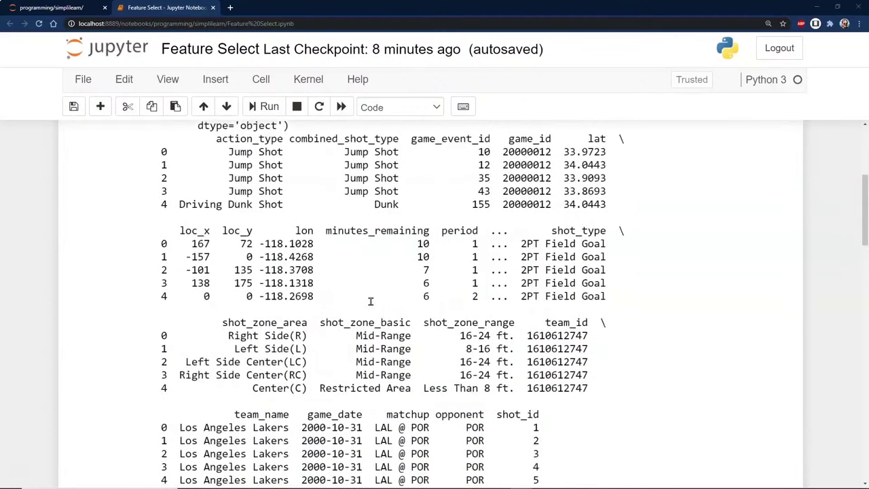
Add and run code in the empty last cell setting data['remaining_time'] to data['minutes_remaining'] * 60 + data['seconds_remaining'] and displaying data, with a comment about combining the columns
{"action": "scroll", "coordinate": [370, 301], "scroll_direction": "down", "scroll_amount": 5}
{"action": "scroll", "coordinate": [370, 301], "scroll_direction": "down", "scroll_amount": 10}
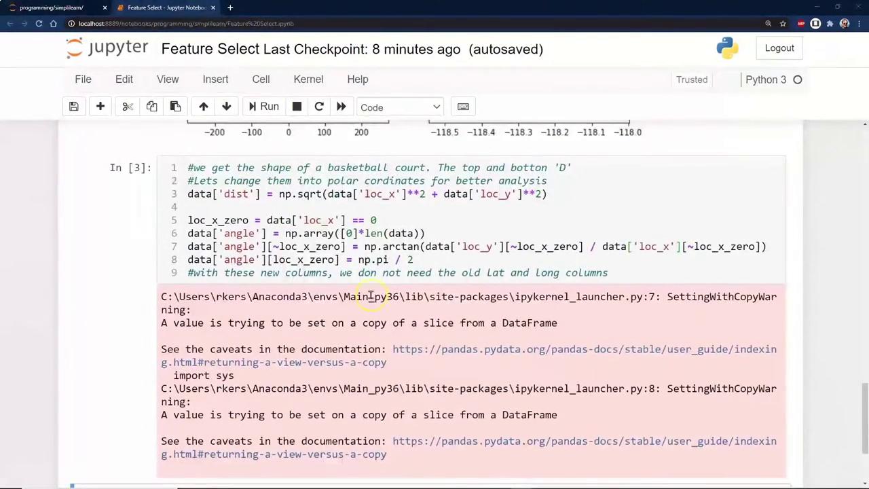
{"action": "scroll", "coordinate": [370, 297], "scroll_direction": "down", "scroll_amount": 2}
{"action": "left_click", "coordinate": [196, 362]}
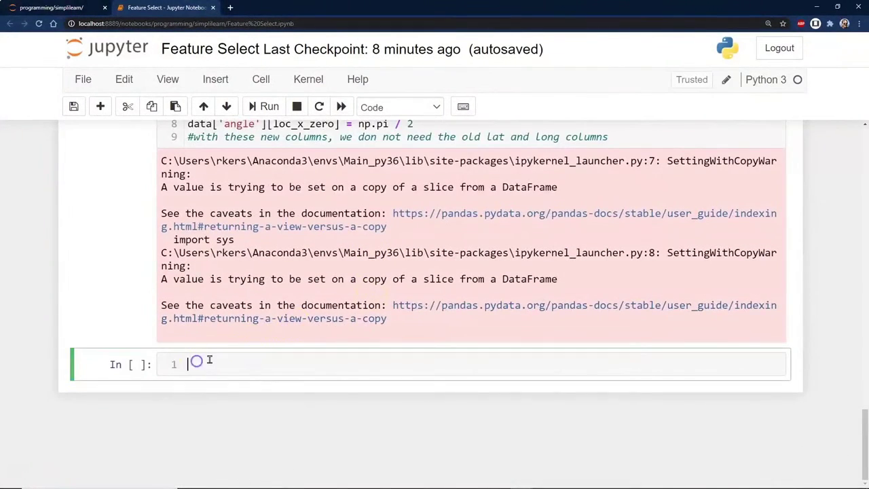
{"action": "type", "text": "#Lets combine our remaining minutes and seconds columns into one  data['remaining_time'] = data['minutes_remaining'] * 60 + data['seconds_remaining'] data"}
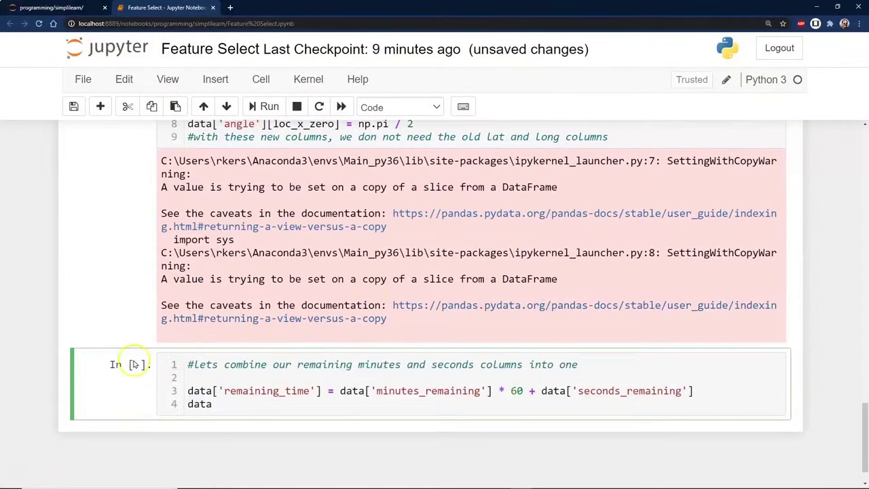
{"action": "left_click", "coordinate": [93, 364]}
{"action": "scroll", "coordinate": [102, 370], "scroll_direction": "down", "scroll_amount": 1}
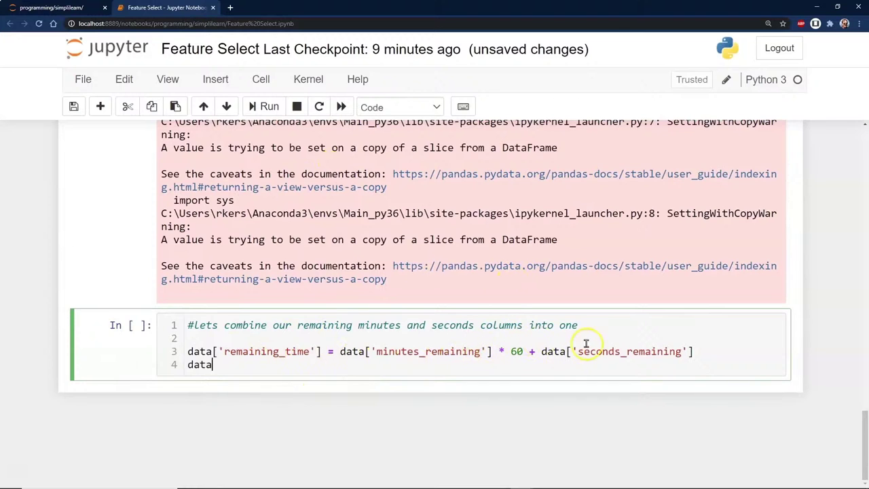
{"action": "left_click", "coordinate": [272, 107]}
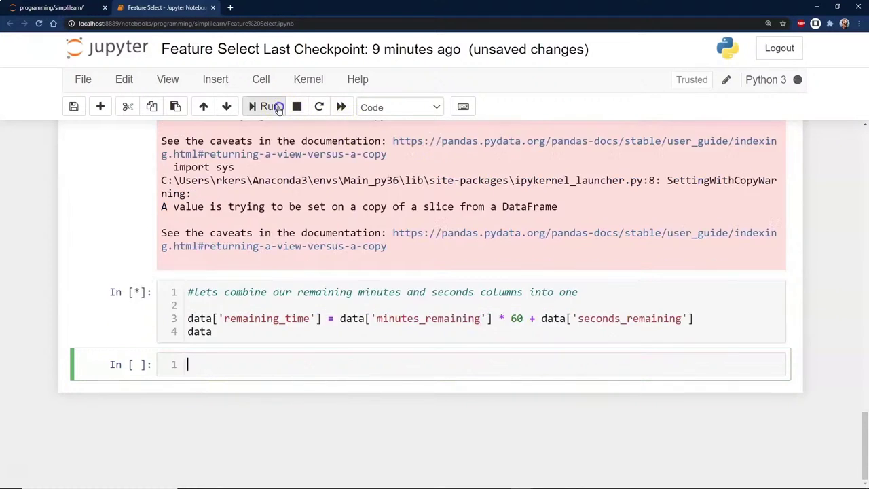
Inspect the resulting data table through to its last columns, dist, angle and remaining_time, alongside the code
{"action": "scroll", "coordinate": [224, 369], "scroll_direction": "up", "scroll_amount": 6}
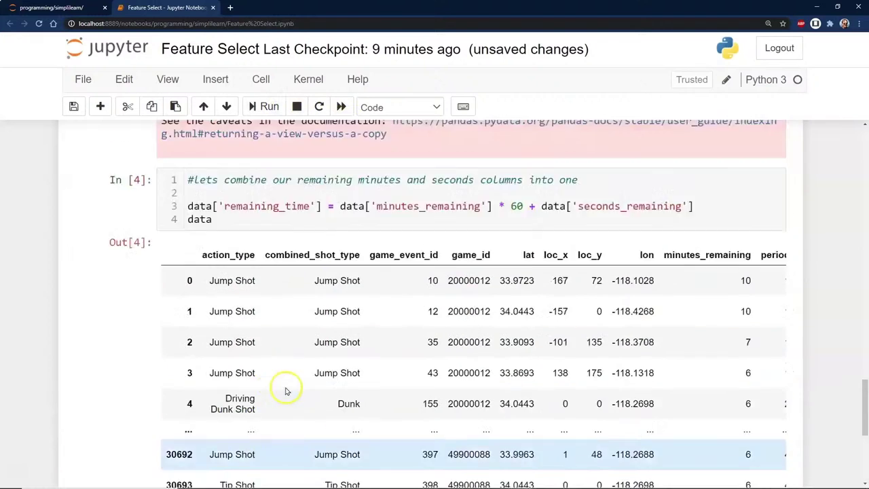
{"action": "scroll", "coordinate": [270, 396], "scroll_direction": "down", "scroll_amount": 2}
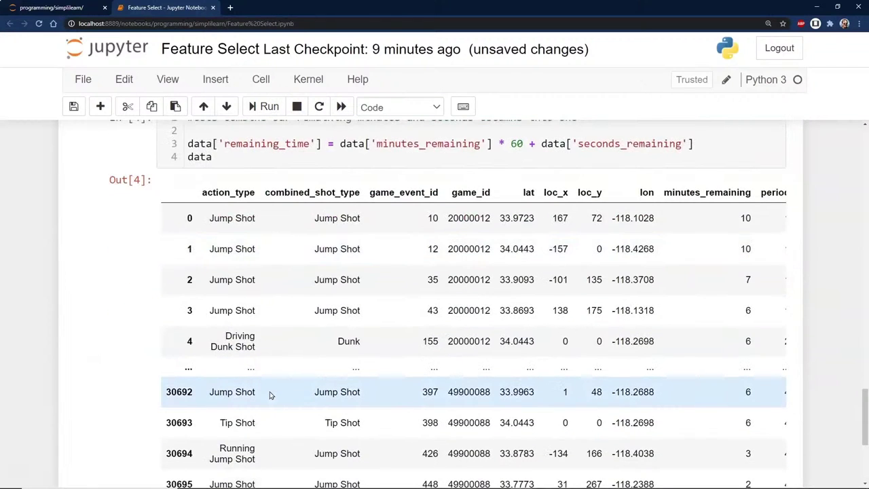
{"action": "scroll", "coordinate": [270, 394], "scroll_direction": "up", "scroll_amount": 2}
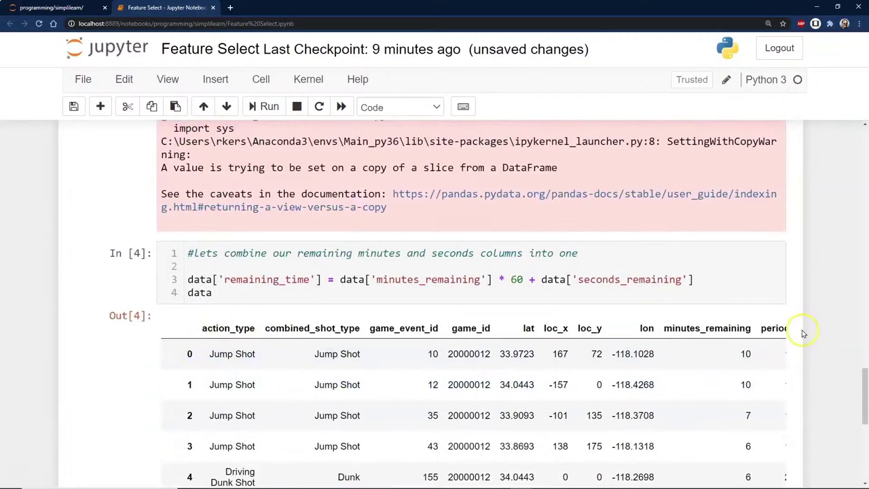
{"action": "scroll", "coordinate": [414, 388], "scroll_direction": "down", "scroll_amount": 5}
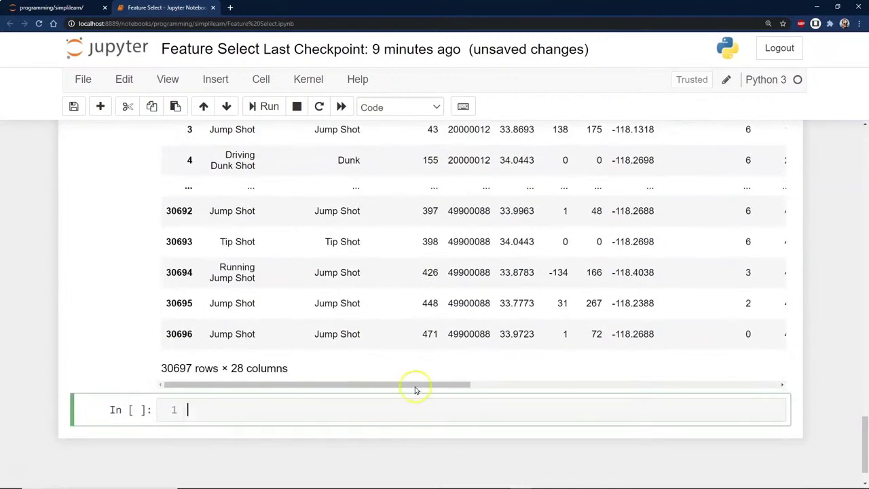
{"action": "left_click_drag", "start_coordinate": [415, 385], "coordinate": [785, 409]}
{"action": "scroll", "coordinate": [739, 416], "scroll_direction": "up", "scroll_amount": 2}
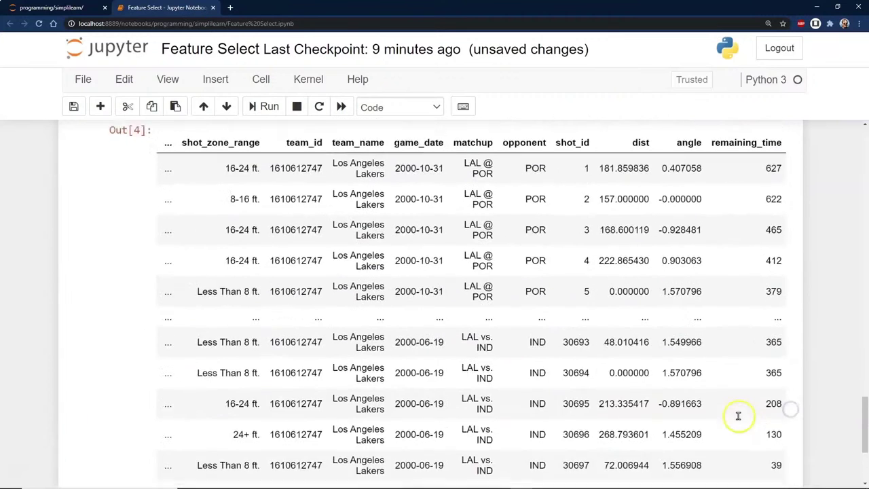
{"action": "scroll", "coordinate": [738, 416], "scroll_direction": "up", "scroll_amount": 1}
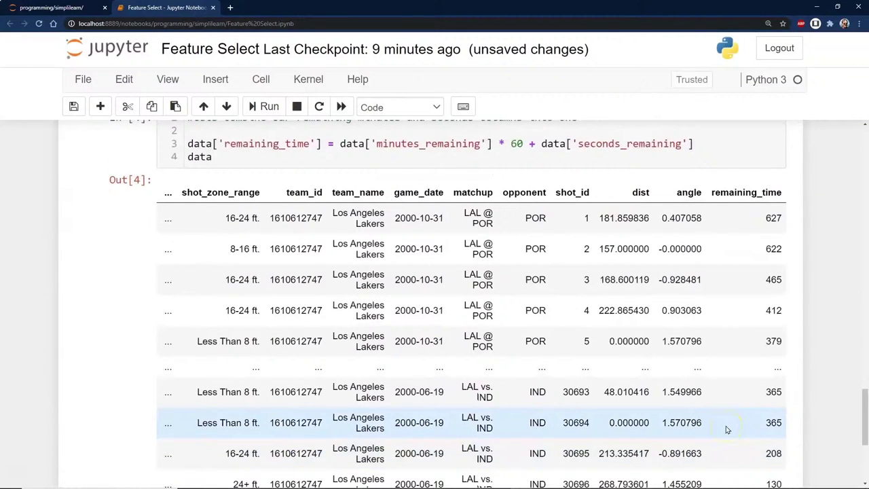
Reduce the page zoom to 100% and review the output table from its last columns back to action_type
{"action": "key", "text": "ctrl+minus"}
{"action": "key", "text": "ctrl+minus"}
{"action": "key", "text": "ctrl+minus"}
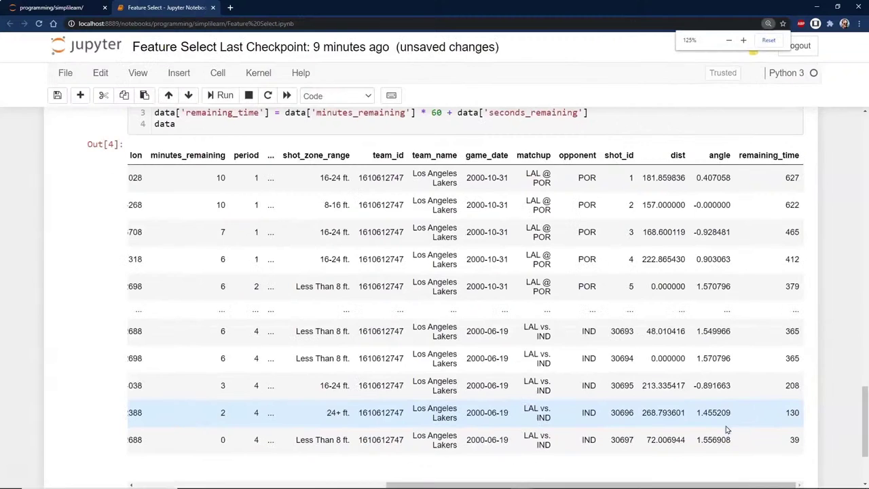
{"action": "key", "text": "ctrl+plus"}
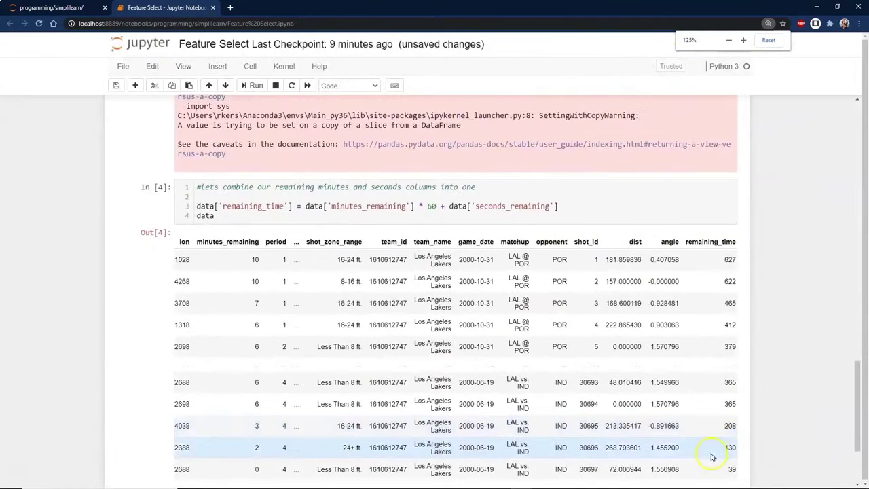
{"action": "key", "text": "ctrl+minus"}
{"action": "key", "text": "ctrl+minus"}
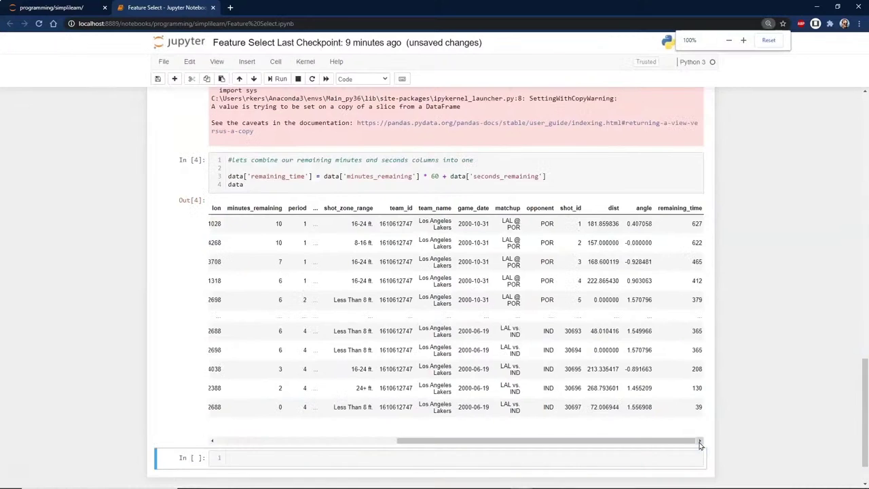
{"action": "left_click_drag", "start_coordinate": [633, 431], "coordinate": [652, 430]}
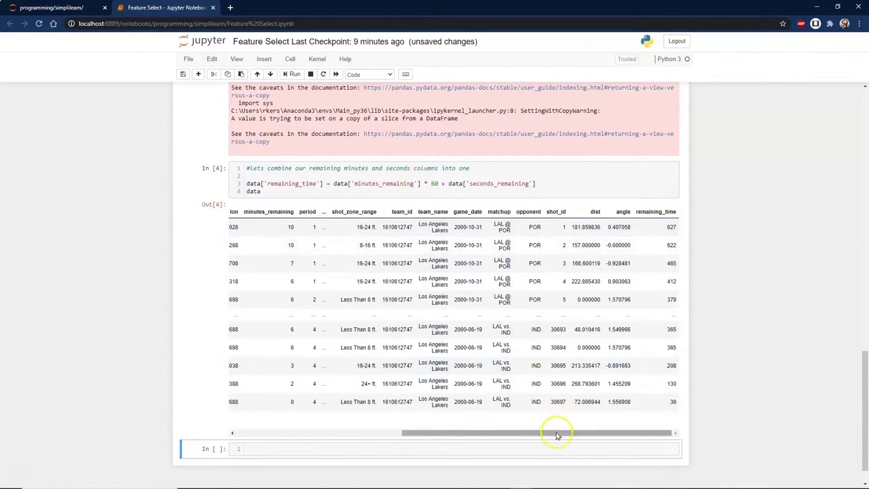
{"action": "left_click_drag", "start_coordinate": [556, 435], "coordinate": [338, 431]}
{"action": "scroll", "coordinate": [171, 343], "scroll_direction": "down", "scroll_amount": 1}
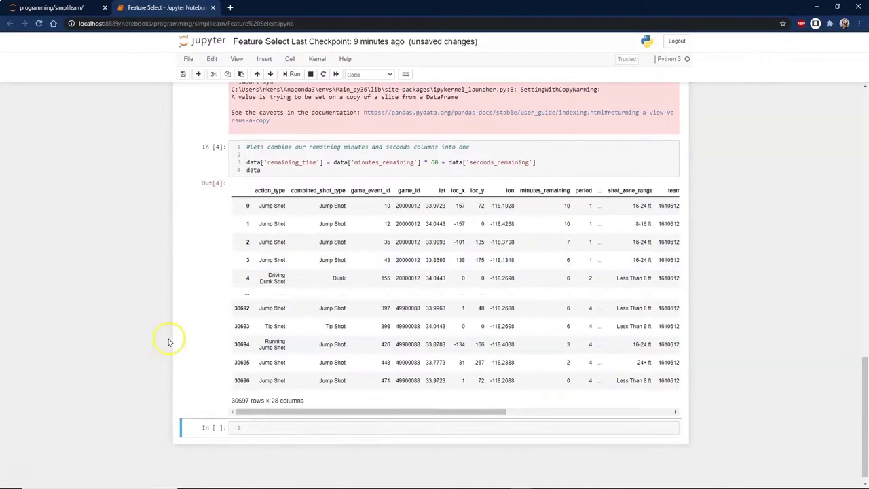
Enlarge the page zoom, then add and run a commented cell printing the unique values of data['team_id'] and data['team_name']
{"action": "left_click", "coordinate": [261, 415]}
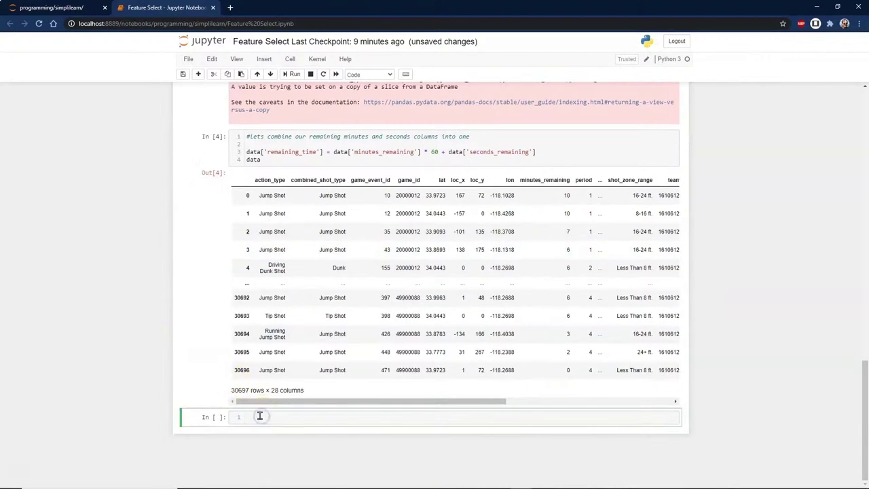
{"action": "key", "text": "ctrl+plus"}
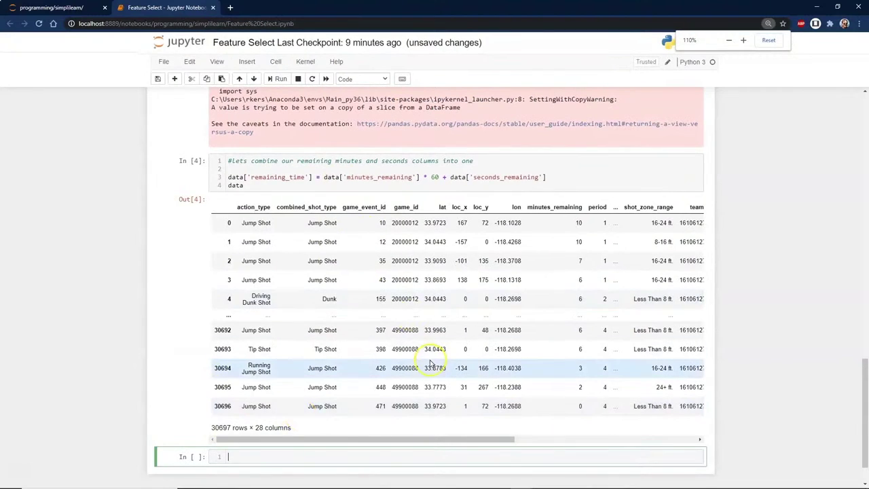
{"action": "key", "text": "ctrl+plus"}
{"action": "scroll", "coordinate": [427, 360], "scroll_direction": "down", "scroll_amount": 2}
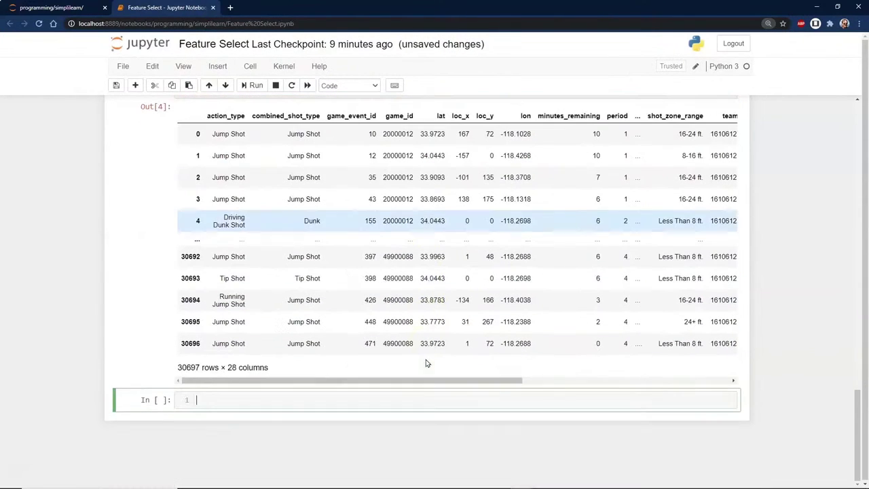
{"action": "left_click", "coordinate": [209, 402]}
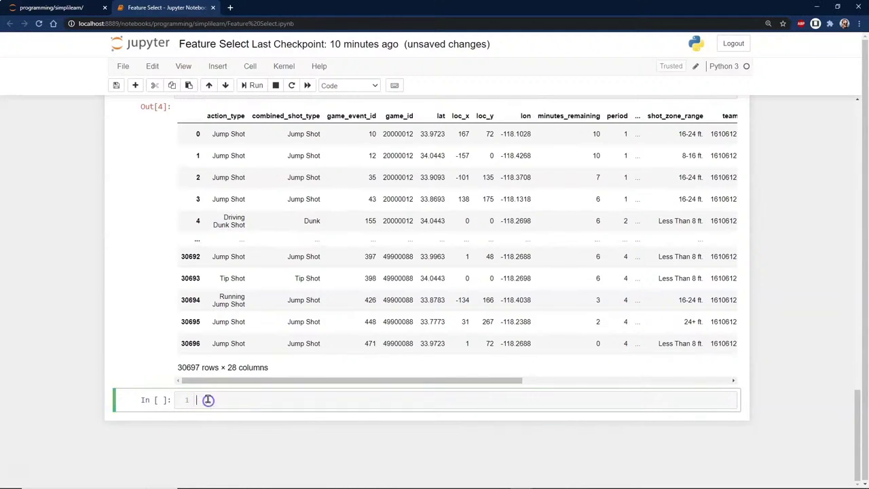
{"action": "type", "text": "#lets look at team_id and name print(data['team_id'].unique()) print(data['team_name'].unique())"}
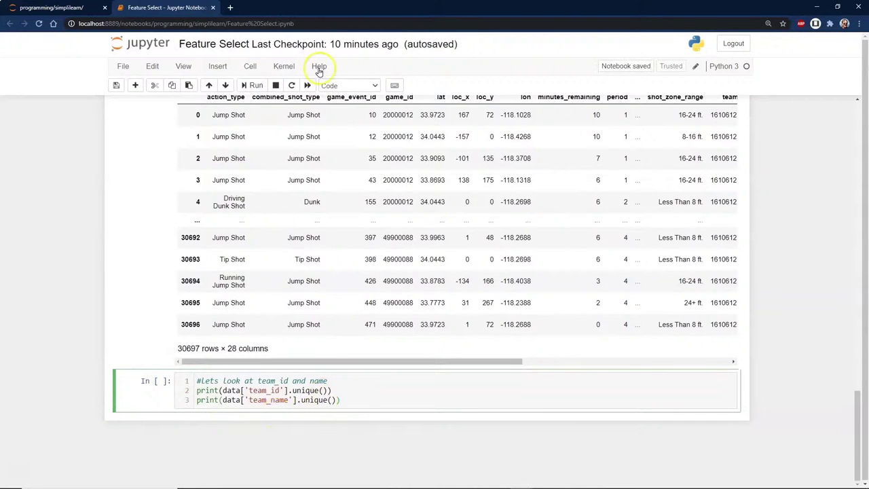
{"action": "left_click", "coordinate": [253, 87]}
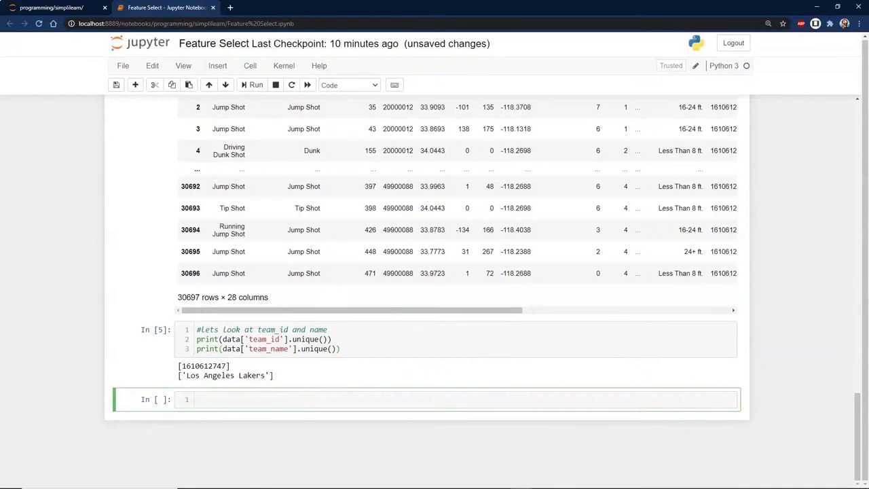
Add and run a cell noting the team columns are useless and displaying pd.DataFrame({'matchup':data.matchup, 'opponent':data.opponent})
{"action": "scroll", "coordinate": [448, 330], "scroll_direction": "up", "scroll_amount": 2}
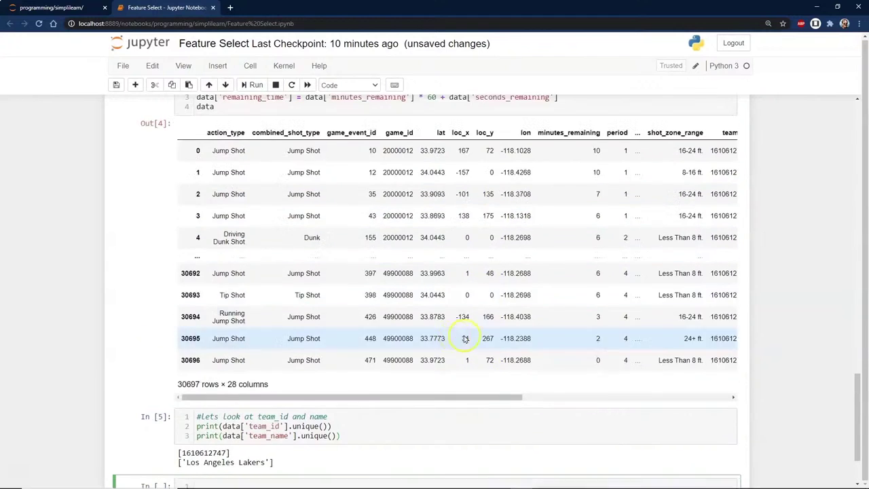
{"action": "scroll", "coordinate": [362, 299], "scroll_direction": "down", "scroll_amount": 2}
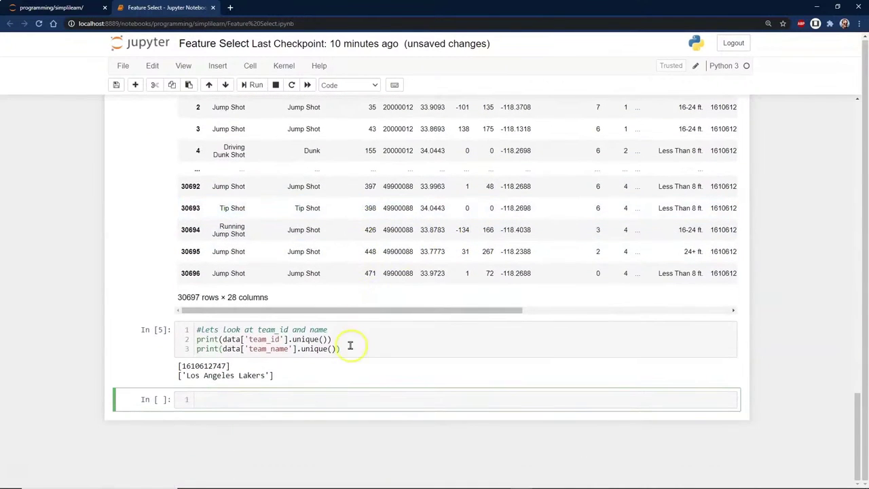
{"action": "left_click", "coordinate": [216, 399]}
{"action": "type", "text": "#The whole column contains only one value each and is useless  #Now let's look at matchup and opponent pd.DataFrame({'matchup':data.matchup, 'opponent':data.opponent})"}
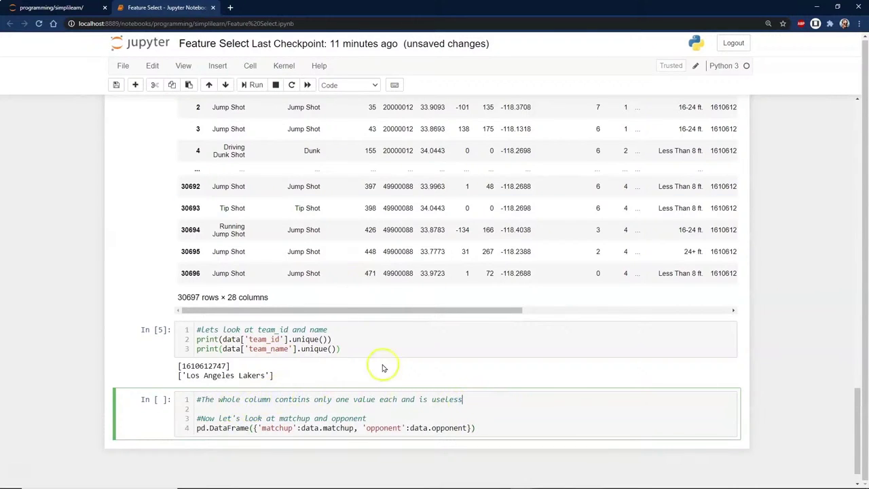
{"action": "scroll", "coordinate": [355, 385], "scroll_direction": "down", "scroll_amount": 1}
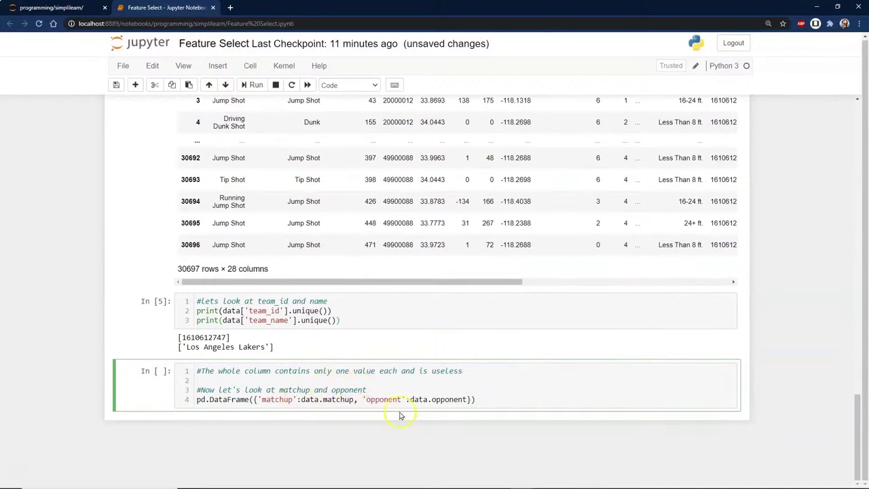
{"action": "left_click", "coordinate": [255, 84]}
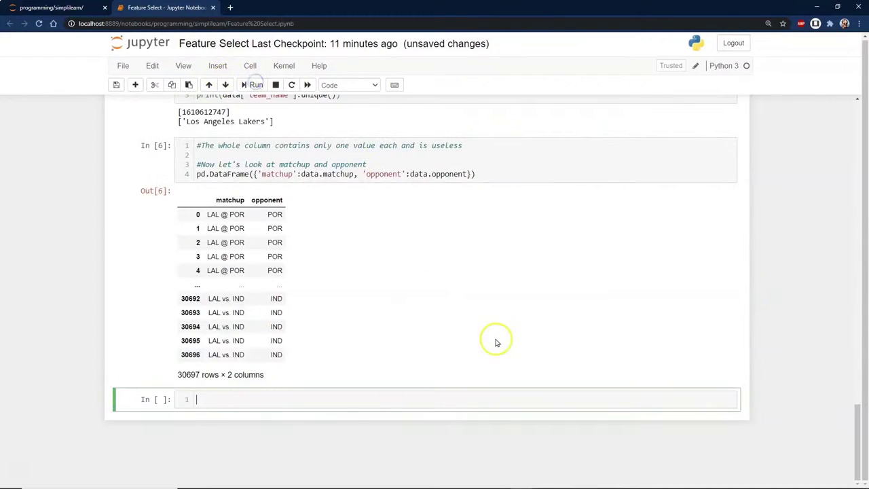
Add and run a commented cell scattering data.dist against data.shot_distance in blue on a (5,5) figure titled 'dist and shot_distance'
{"action": "scroll", "coordinate": [258, 353], "scroll_direction": "up", "scroll_amount": 1}
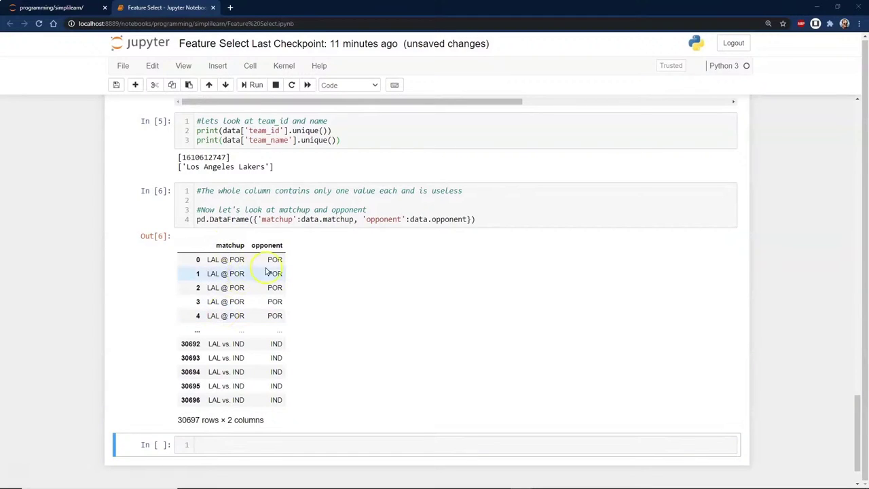
{"action": "left_click", "coordinate": [217, 444]}
{"action": "scroll", "coordinate": [29, 362], "scroll_direction": "down", "scroll_amount": 1}
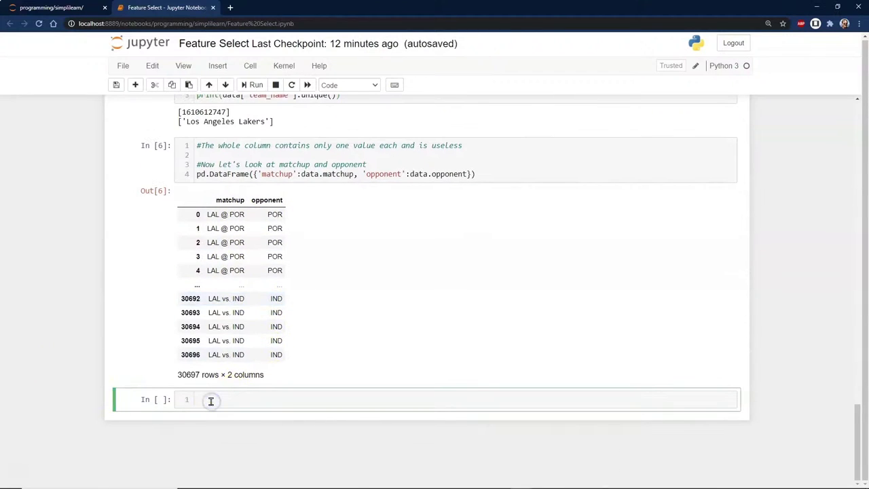
{"action": "type", "text": "#The basically contain the same info #Lts us see how distance and shot_distance differ  plt.figure(figsize=(5,5))  plt.scatter(data.dist, data.shot_distance, color='blue') plt.title('dist and shot_distance')"}
{"action": "scroll", "coordinate": [89, 378], "scroll_direction": "down", "scroll_amount": 1}
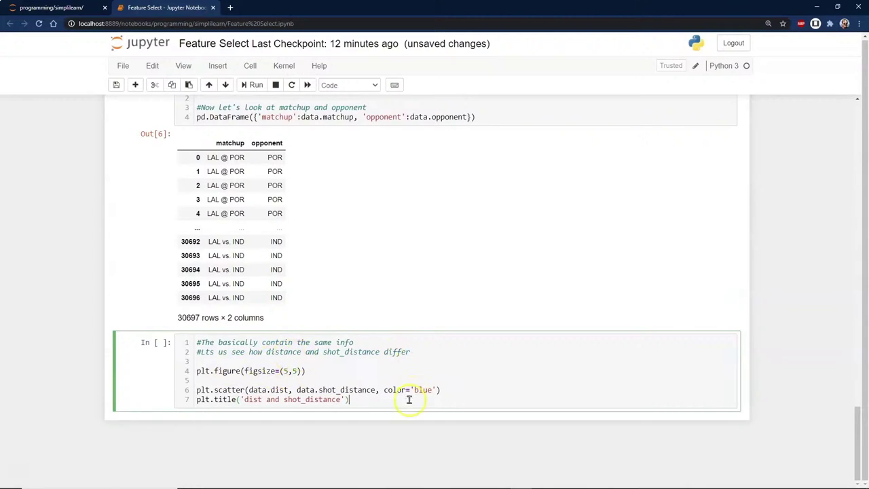
{"action": "left_click", "coordinate": [256, 85]}
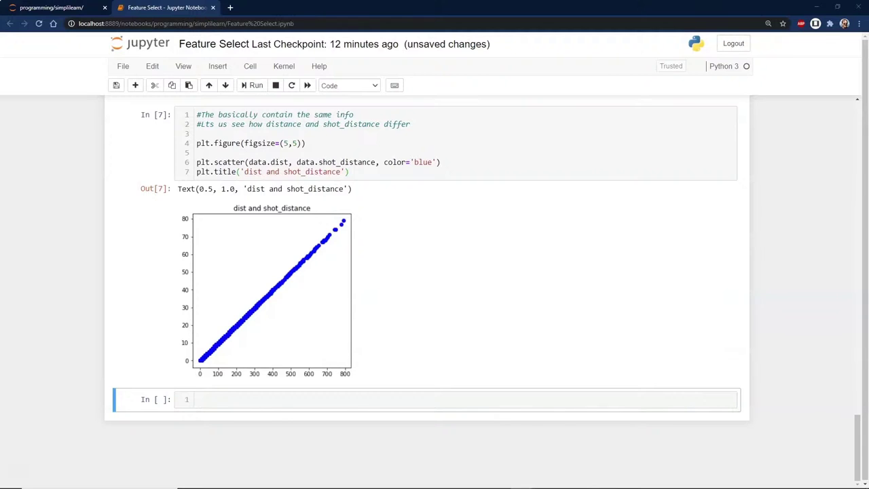
Add and run a cell defining scatter_plot_by_category (alpha 0.1, rainbow colours) and plotting shot_zone_area, shot_zone_basic and shot_zone_range in three subplots of a (20,10) figure
{"action": "left_click", "coordinate": [208, 403]}
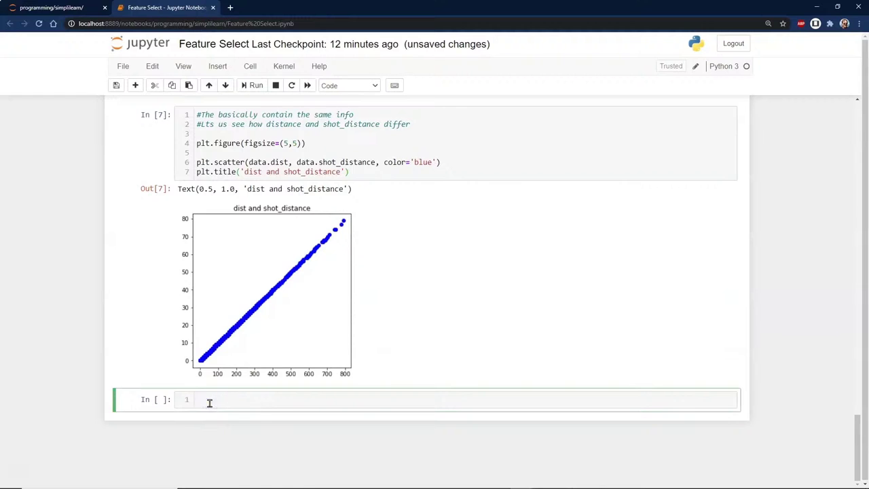
{"action": "type", "text": "#again they contain the same info #Lte's look at shot_zone_area, shot_zone_basic, shot_zone_range  import matplotlib.cm as cm plt.figure(figsize=(20,10))  def scatter_plot_by_category(feat):     alpha = 0.1     gs = data.groupby(feat)     cs = cm.rainbow(np.linspace(0, 1, len(gs)))     for g, c in zip(gs, cs):         plt.scatter(g[1].loc_x, g[1].loc_y, color=c, alpha=alpha)  # shot_zone_area plt.subplot(131) scatter_plot_by_category('shot_zone_area') plt.title('shot_zone_area')  # shot_zone_basic plt.subplot(132) scatter_plot_by_category('shot_zone_basic') plt.title('shot_zone_basic')  # shot_zone_range plt.subplot(133) scatter_plot_by_category('shot_zone_range') plt.title('shot_zone_range')"}
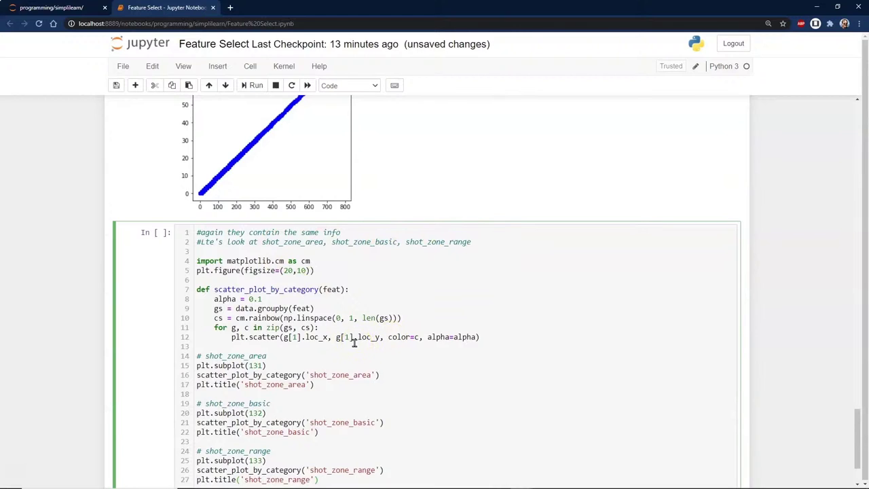
{"action": "key", "text": "Escape"}
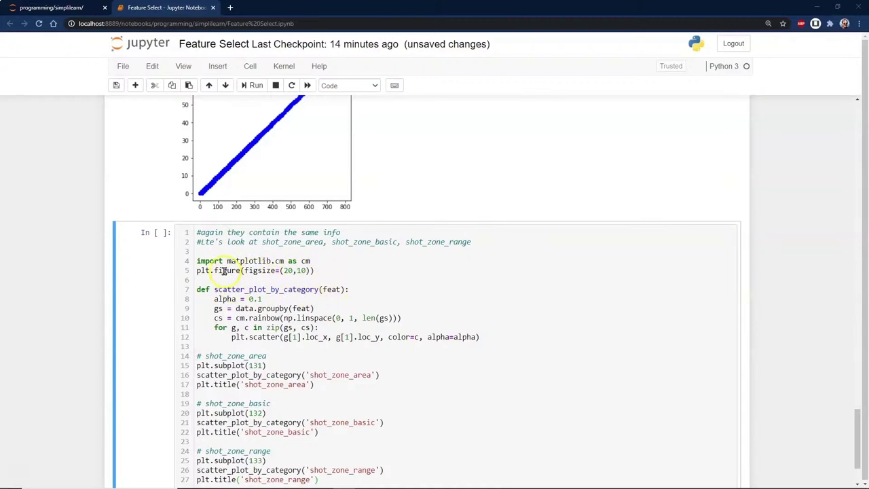
{"action": "scroll", "coordinate": [292, 296], "scroll_direction": "down", "scroll_amount": 2}
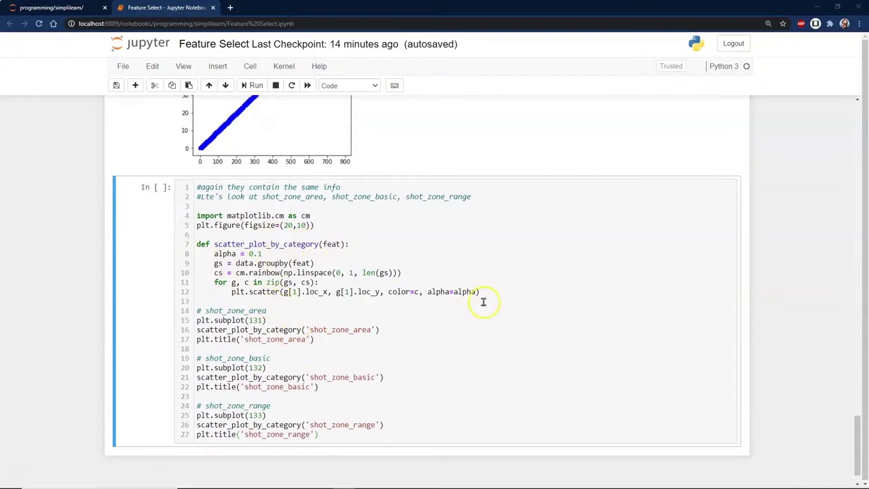
{"action": "scroll", "coordinate": [292, 310], "scroll_direction": "down", "scroll_amount": 1}
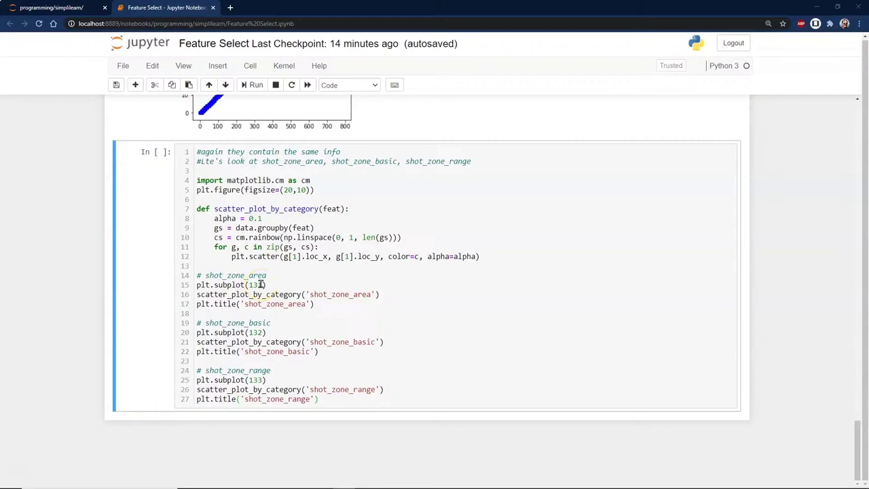
{"action": "left_click", "coordinate": [241, 304]}
{"action": "left_click", "coordinate": [283, 370]}
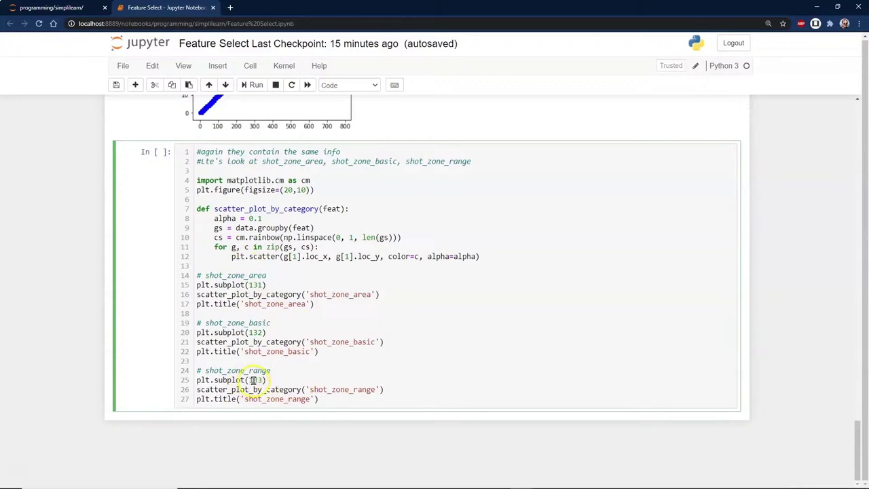
{"action": "left_click", "coordinate": [256, 85]}
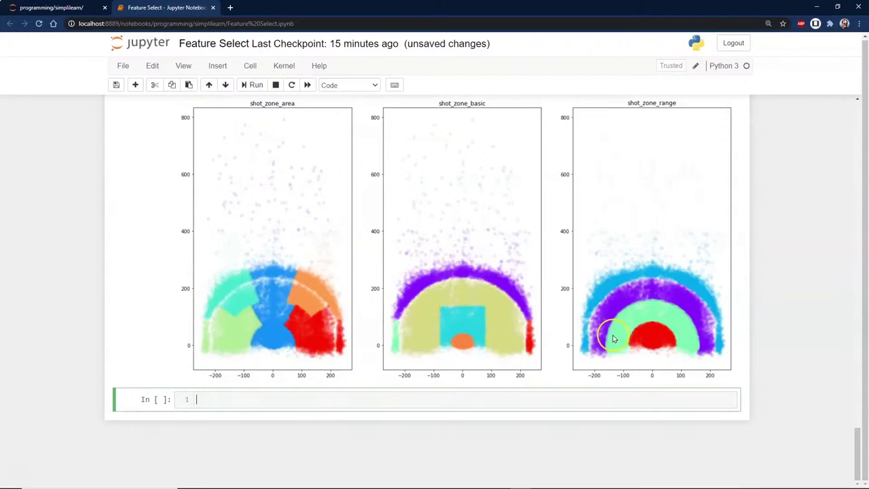
Add and run a cell looping data.drop over shot_id, team_id, team_name, the three shot_zone columns, matchup, lon, lat, seconds_remaining, minutes_remaining, shot_distance, loc_x, loc_y, game_event_id, game_id and game_date
{"action": "left_click", "coordinate": [200, 400]}
{"action": "key", "text": "alt+Tab"}
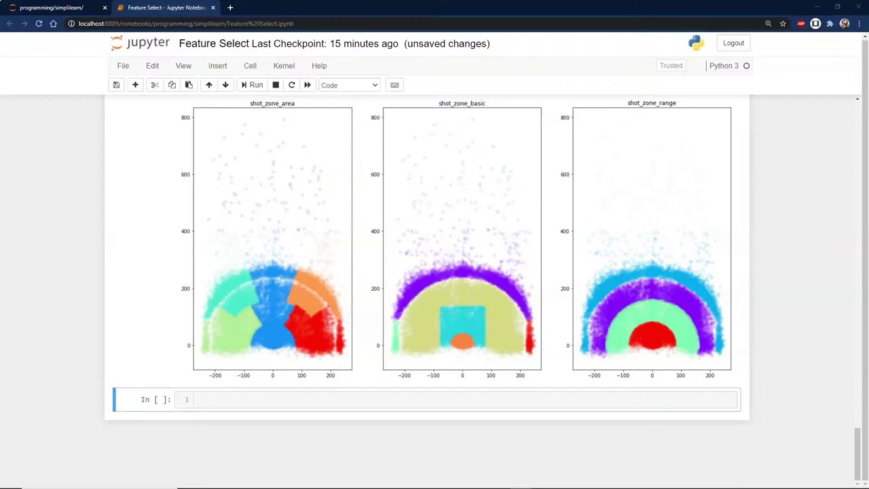
{"action": "left_click", "coordinate": [209, 399]}
{"action": "type", "text": "#They are regions of the court, But we have already stored this info in angle and dist columns  #now let's drop the useless columns drops = ['shot_id', 'team_id', 'team_name', 'shot_zone_area', 'shot_zone_range', 'shot_zone_basic', \\          'matchup', 'lon', 'lat', 'seconds_remaining', 'minutes_remaining', \\          'shot_distance', 'loc_x', 'loc_y', 'game_event_id', 'game_id', 'game_date'] for drop in drops:     data = data.drop(drop, 1)"}
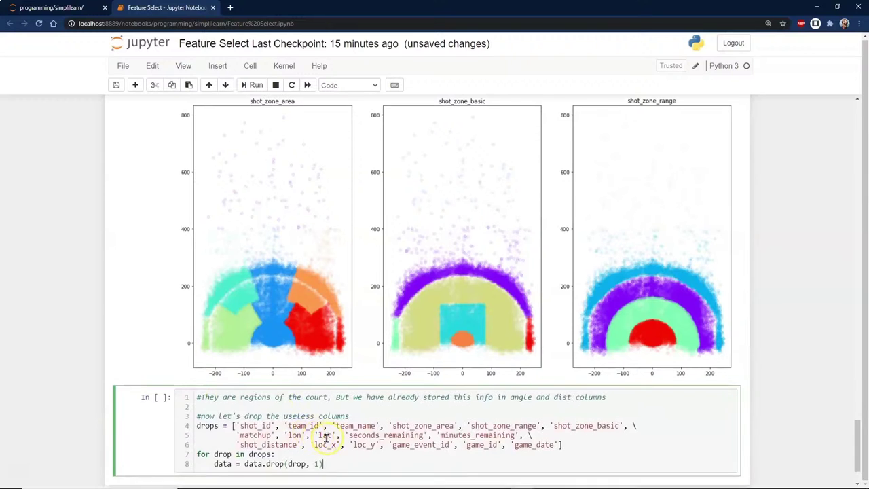
{"action": "scroll", "coordinate": [322, 438], "scroll_direction": "down", "scroll_amount": 1}
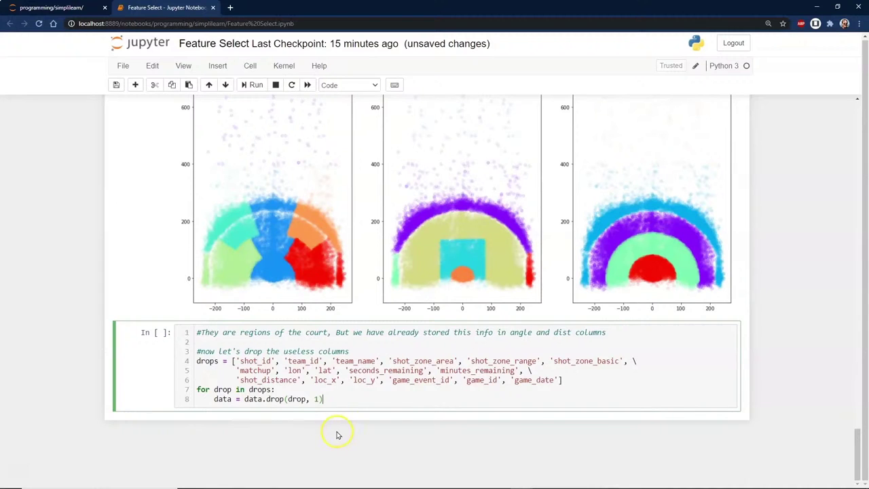
{"action": "scroll", "coordinate": [338, 431], "scroll_direction": "up", "scroll_amount": 10}
{"action": "scroll", "coordinate": [337, 430], "scroll_direction": "up", "scroll_amount": 10}
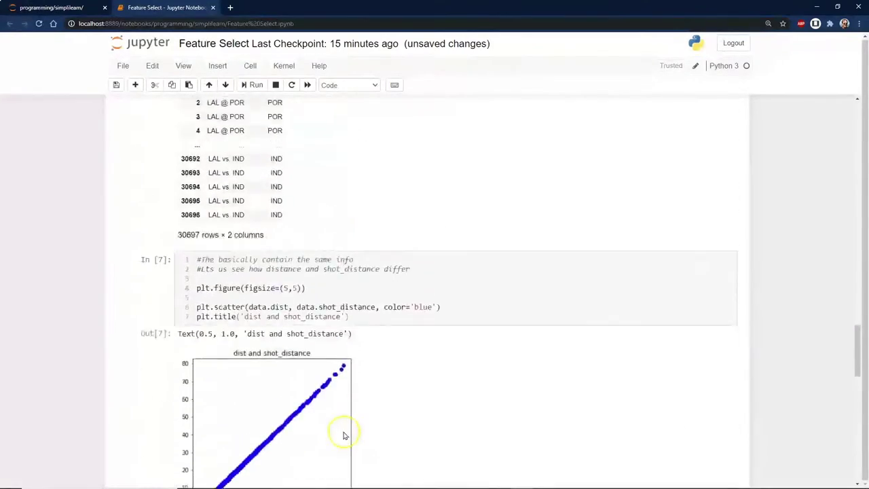
{"action": "scroll", "coordinate": [344, 433], "scroll_direction": "up", "scroll_amount": 3}
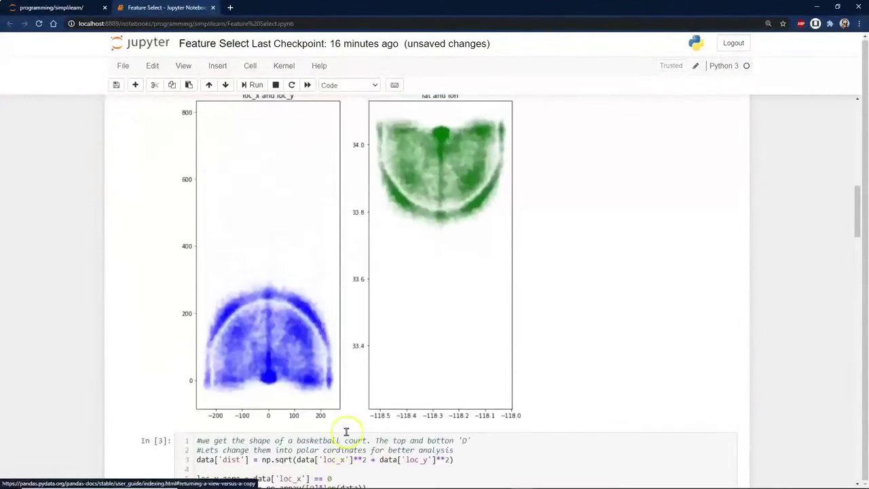
{"action": "scroll", "coordinate": [333, 401], "scroll_direction": "down", "scroll_amount": 1}
{"action": "scroll", "coordinate": [350, 424], "scroll_direction": "down", "scroll_amount": 20}
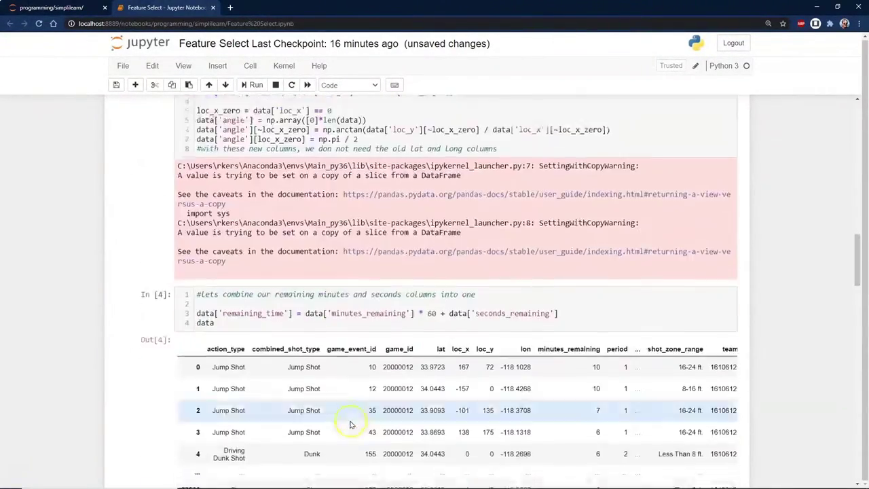
{"action": "scroll", "coordinate": [356, 434], "scroll_direction": "down", "scroll_amount": 4}
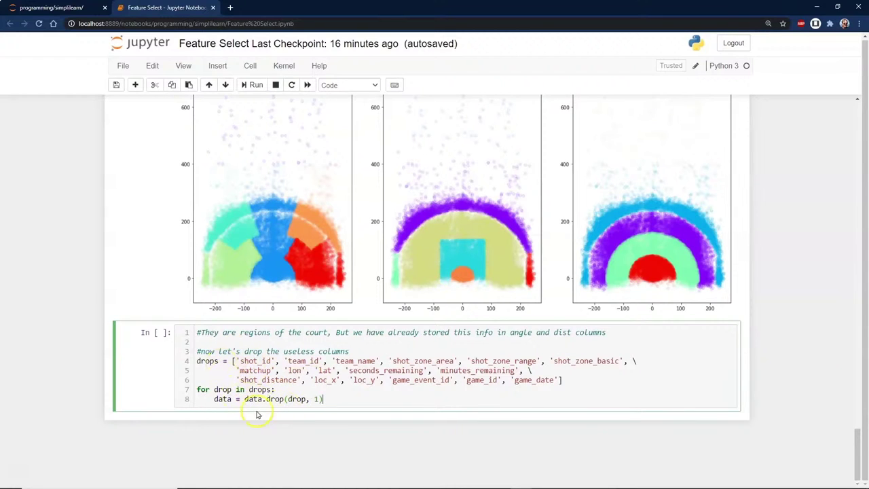
{"action": "left_click", "coordinate": [253, 84]}
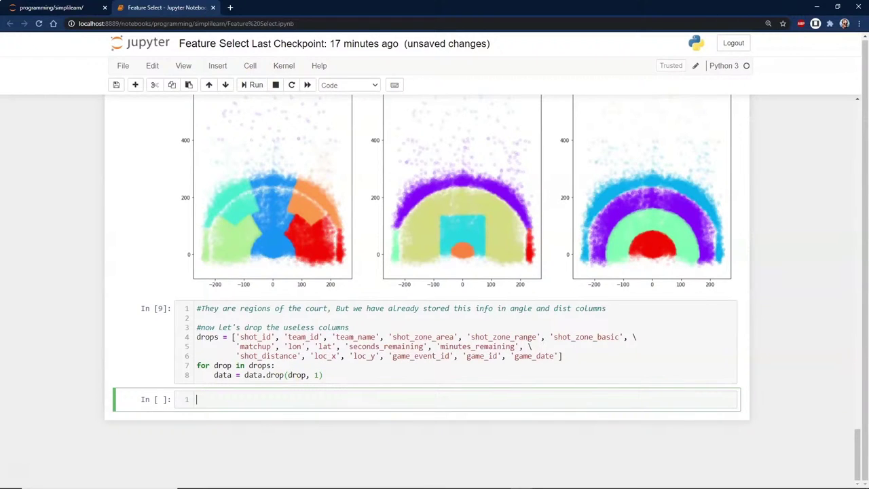
Add and run a commented cell printing 'original to new count' with len(originalFeatures) and len(data.columns), followed by data.head()
{"action": "left_click", "coordinate": [213, 399]}
{"action": "type", "text": "#The remaining features are important and all useless adn re-occuring features have been dropped #out of 25, 11 columns were important print('original to new count', len(originalFeatures), len(data.columns)) print(data.head())"}
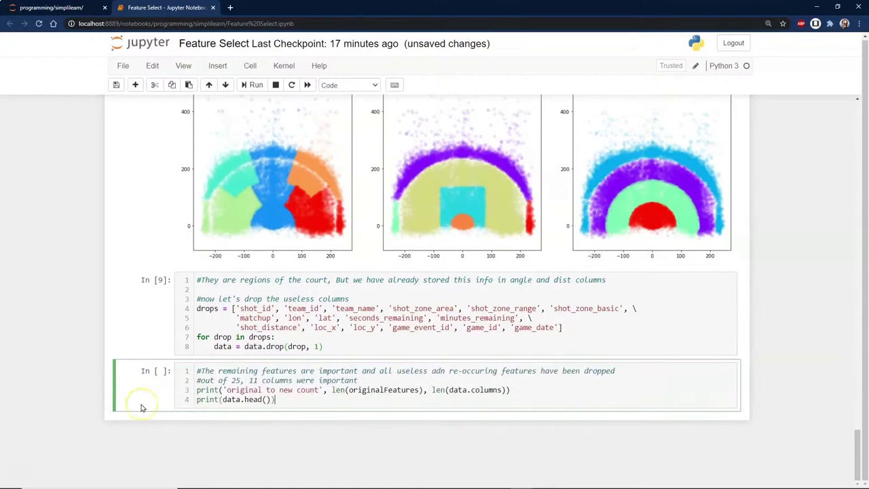
{"action": "left_click", "coordinate": [262, 399]}
{"action": "left_click", "coordinate": [316, 397]}
{"action": "left_click", "coordinate": [277, 409]}
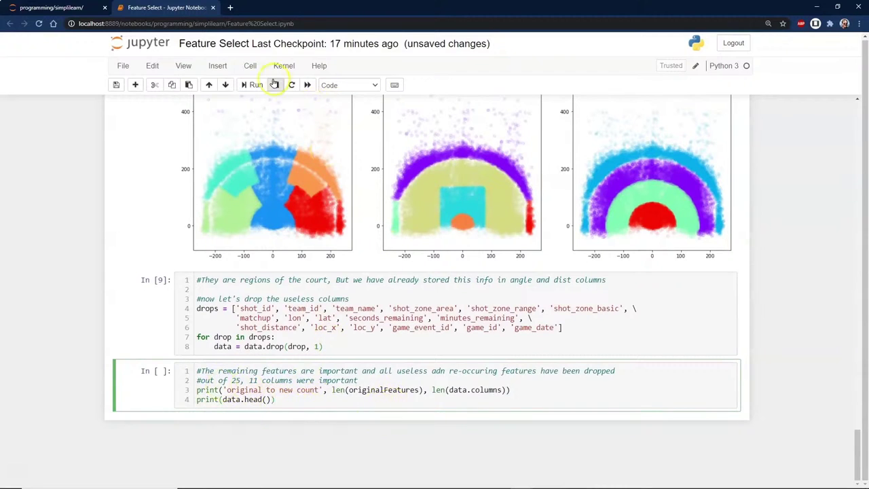
{"action": "left_click", "coordinate": [254, 87]}
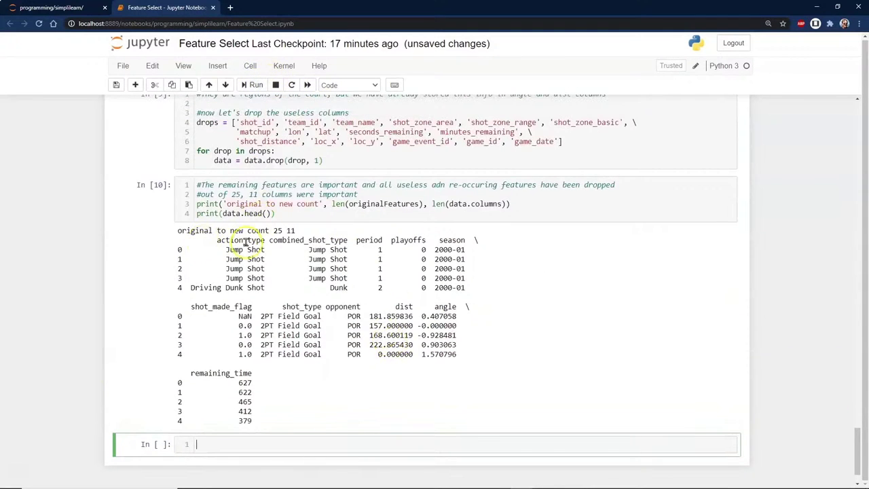
Examine the printed original and new feature counts and the angle values among the remaining columns
{"action": "double_click", "coordinate": [277, 230]}
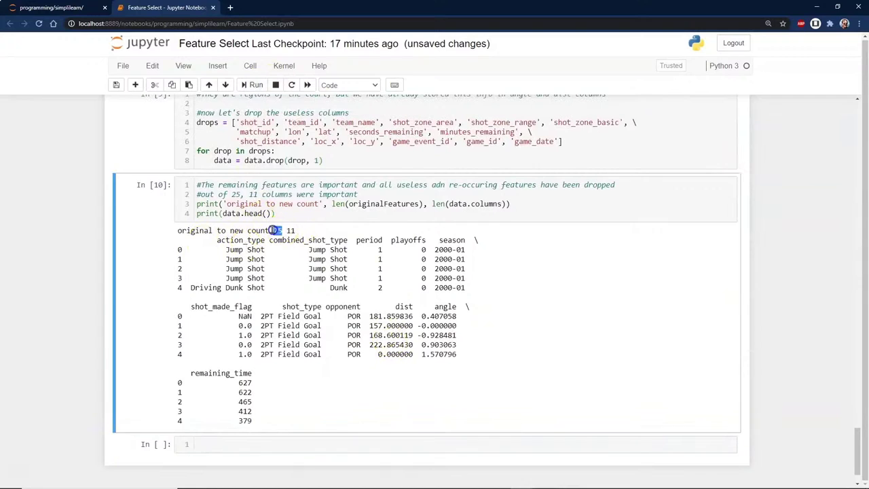
{"action": "double_click", "coordinate": [289, 231]}
{"action": "mouse_move", "coordinate": [302, 222]}
{"action": "left_mouse_down"}
{"action": "mouse_move", "coordinate": [167, 217]}
{"action": "mouse_move", "coordinate": [270, 246]}
{"action": "mouse_move", "coordinate": [319, 207]}
{"action": "mouse_move", "coordinate": [290, 227]}
{"action": "mouse_move", "coordinate": [321, 222]}
{"action": "left_mouse_up"}
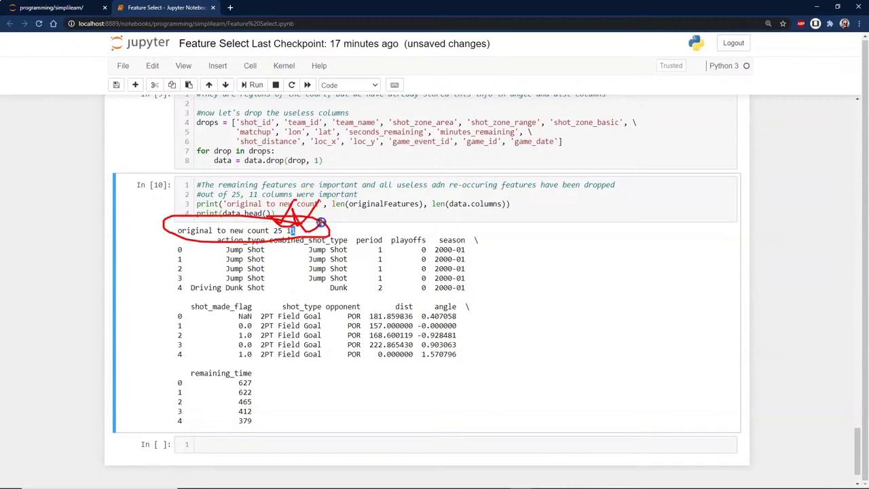
{"action": "mouse_move", "coordinate": [430, 315]}
{"action": "left_mouse_down"}
{"action": "mouse_move", "coordinate": [456, 335]}
{"action": "mouse_move", "coordinate": [443, 327]}
{"action": "left_mouse_up"}
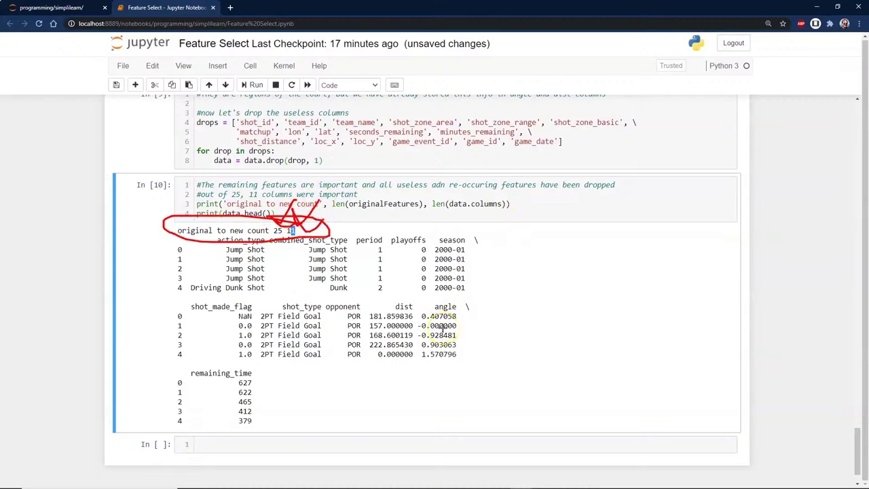